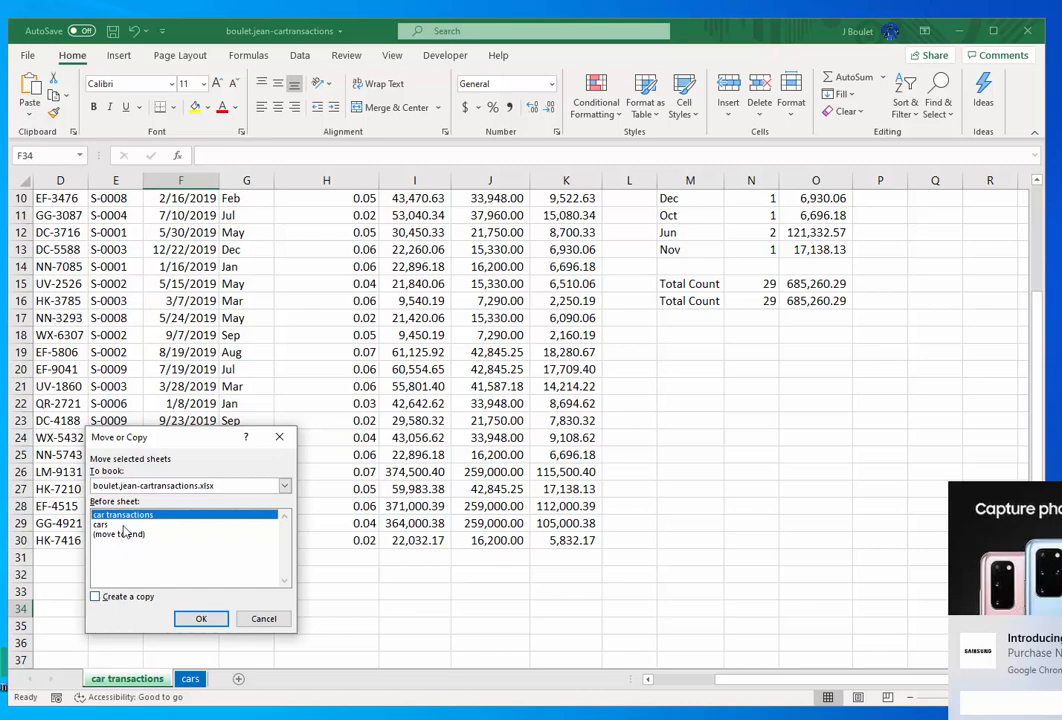
- Create a copy of the car transactions sheet before the original and rename the copy "car transactions table"
{"action": "left_click", "coordinate": [96, 599]}
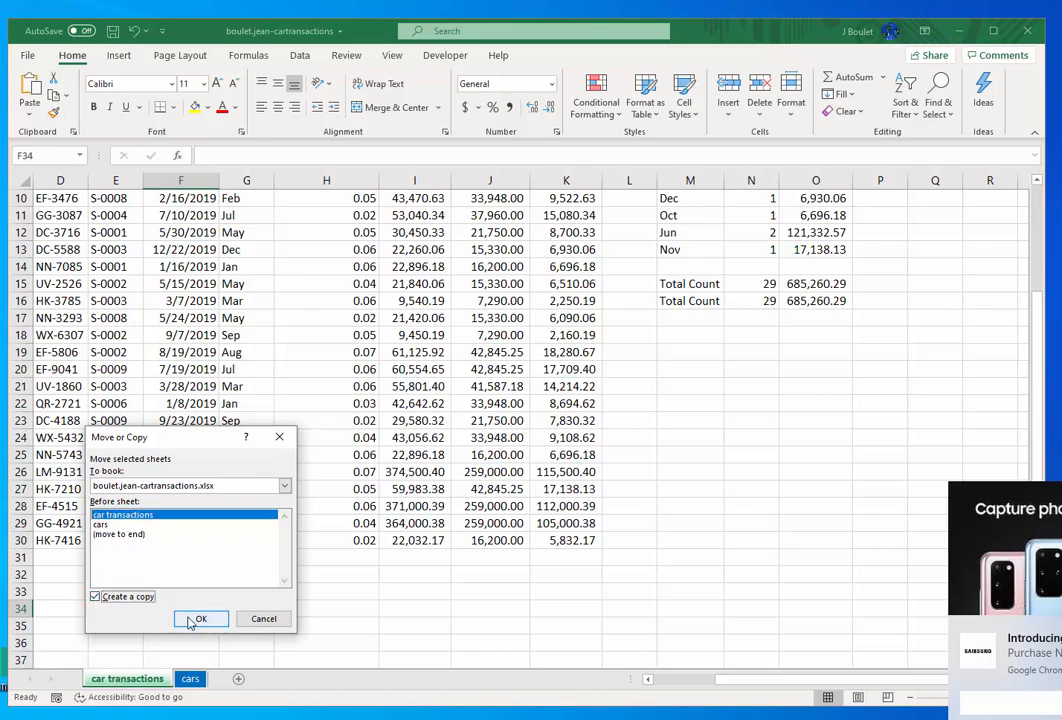
{"action": "left_click", "coordinate": [201, 619]}
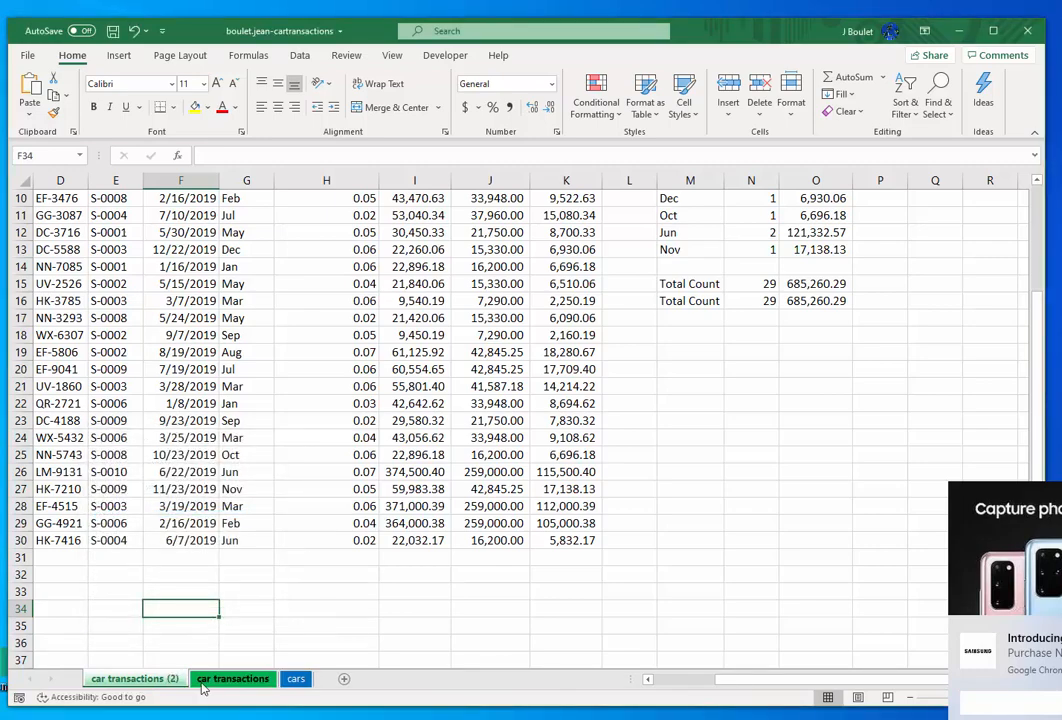
{"action": "double_click", "coordinate": [166, 683]}
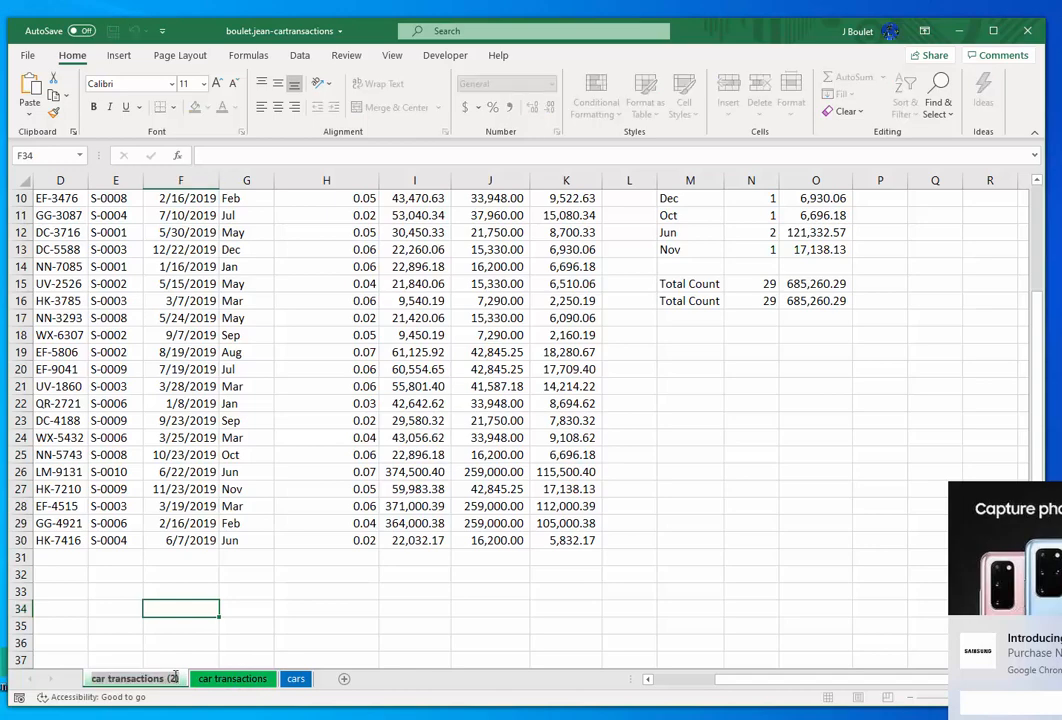
{"action": "left_click", "coordinate": [173, 678]}
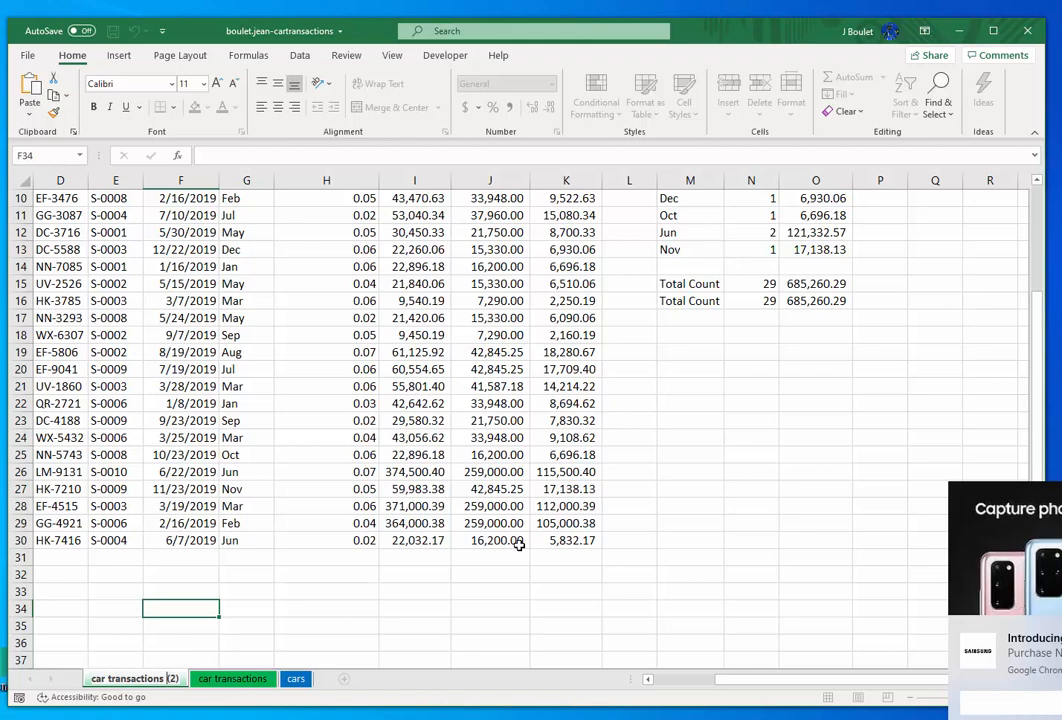
{"action": "key", "text": "Delete"}
{"action": "key", "text": "Delete"}
{"action": "key", "text": "Delete"}
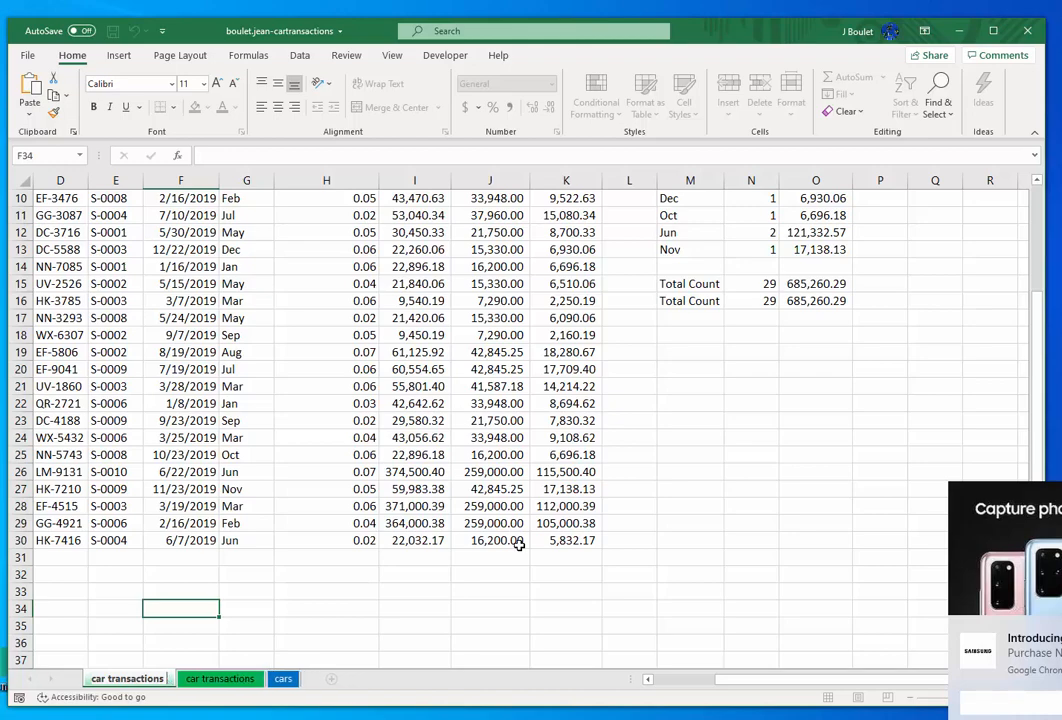
{"action": "type", "text": "table"}
{"action": "key", "text": "Return"}
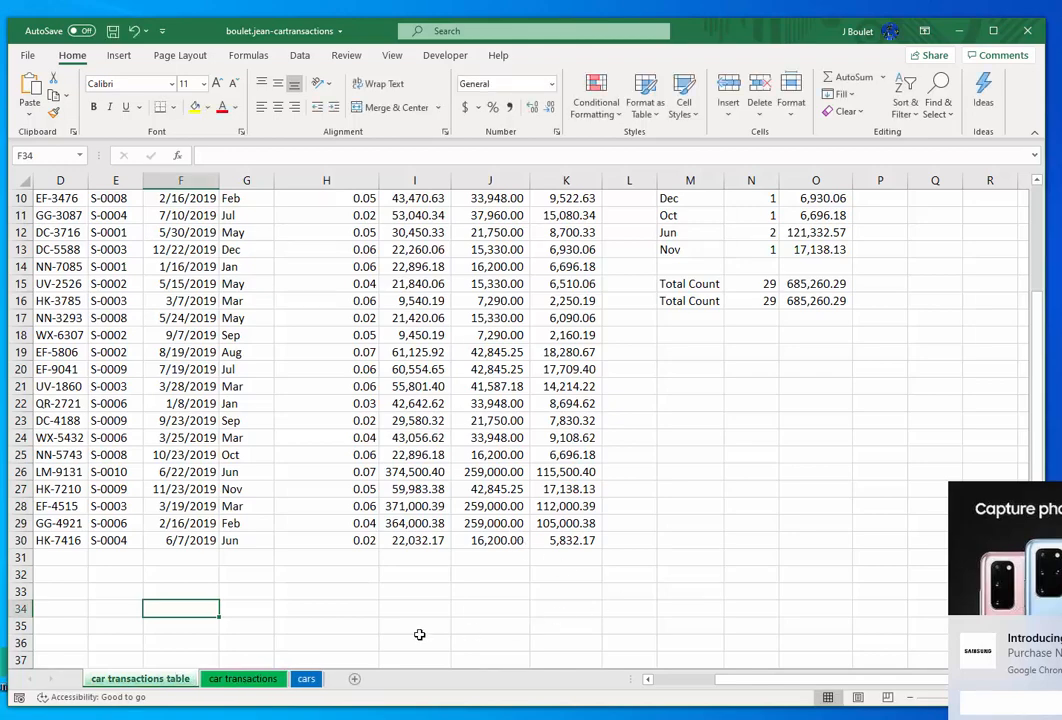
- Set the tab color of the car transactions table sheet to the standard Dark Red
{"action": "left_click", "coordinate": [306, 679]}
{"action": "left_click", "coordinate": [268, 686]}
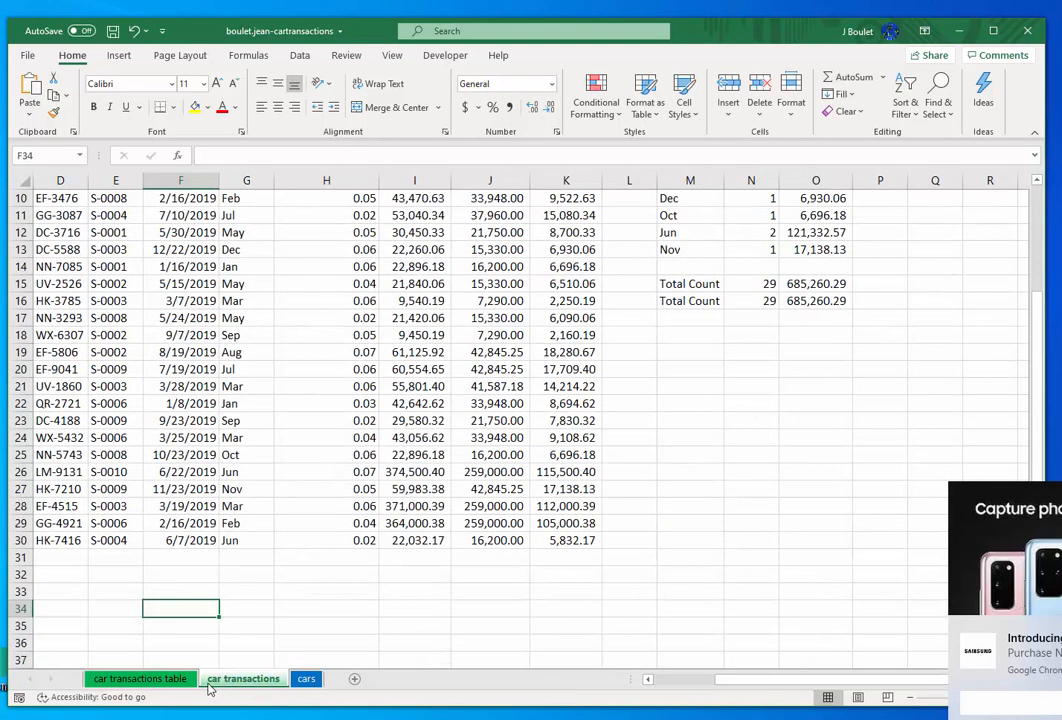
{"action": "left_click", "coordinate": [175, 681]}
{"action": "right_click", "coordinate": [175, 683]}
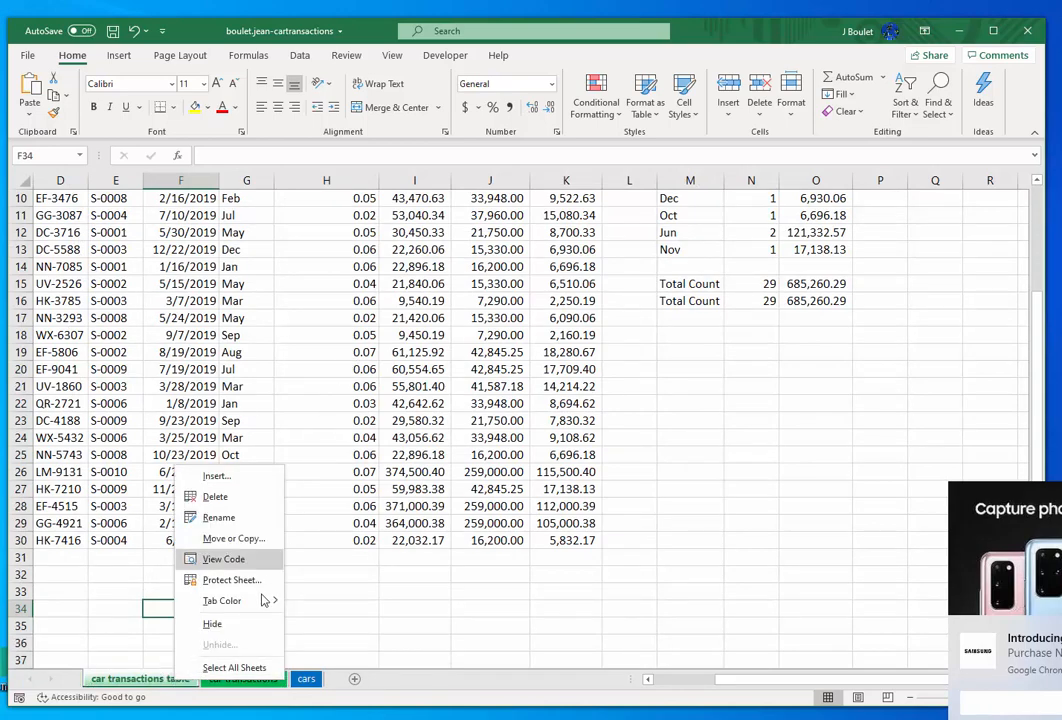
{"action": "mouse_move", "coordinate": [268, 602]}
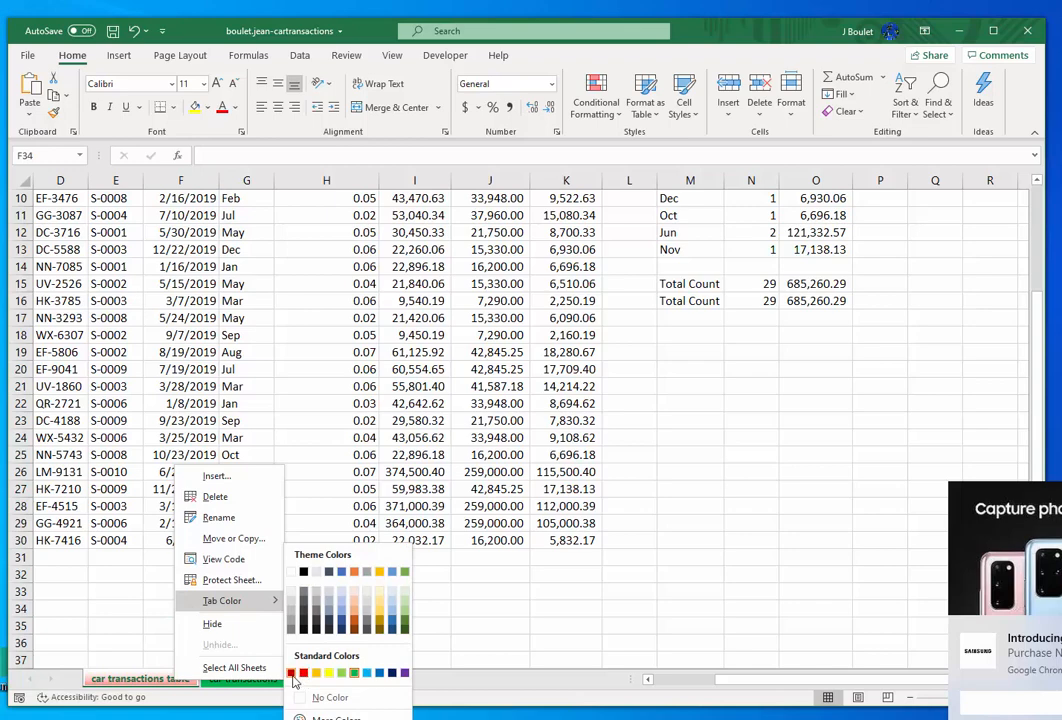
{"action": "left_click", "coordinate": [304, 679]}
{"action": "left_click", "coordinate": [367, 626]}
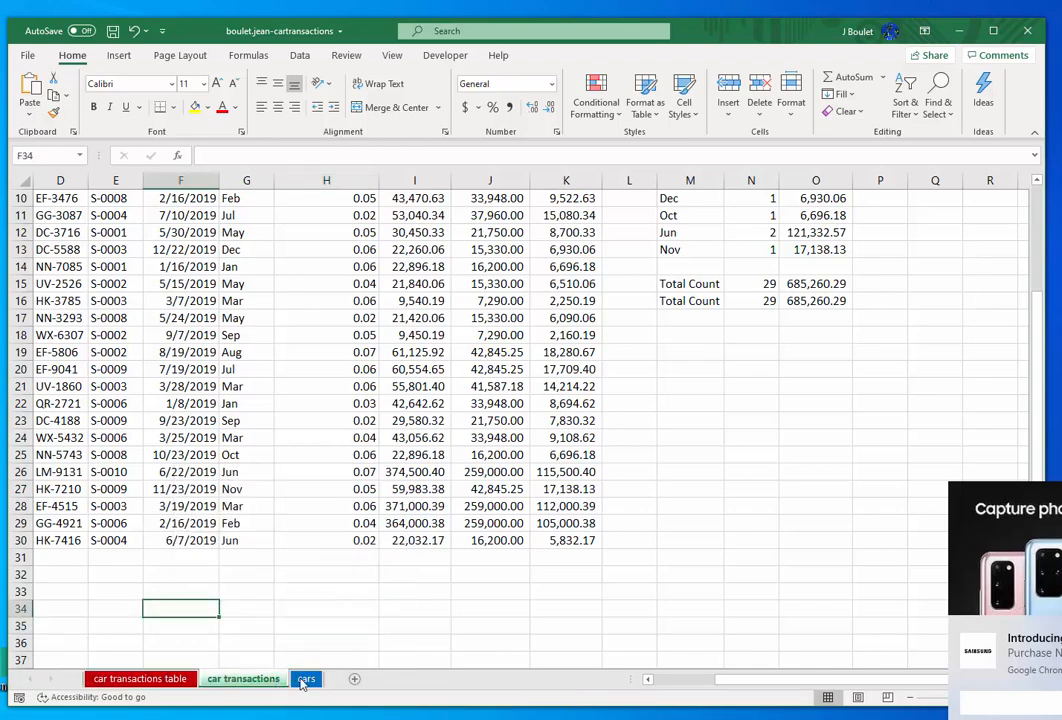
- Check which tab color is assigned to the car transactions table sheet, leaving it as it is
{"action": "left_click", "coordinate": [303, 679]}
{"action": "left_click", "coordinate": [182, 680]}
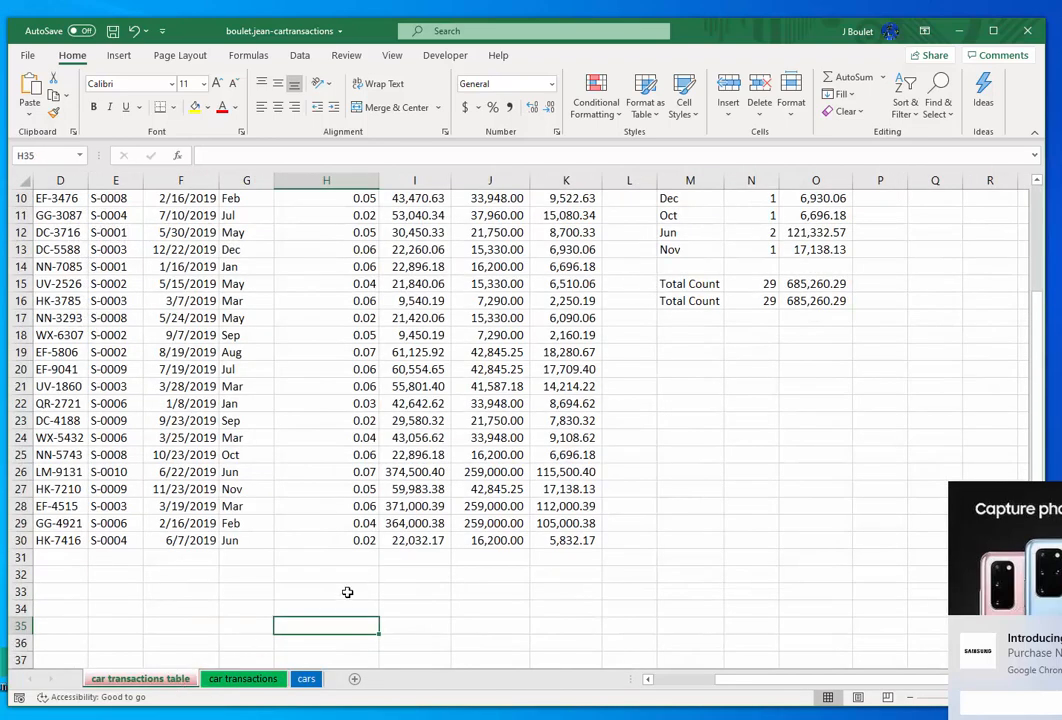
{"action": "right_click", "coordinate": [173, 680]}
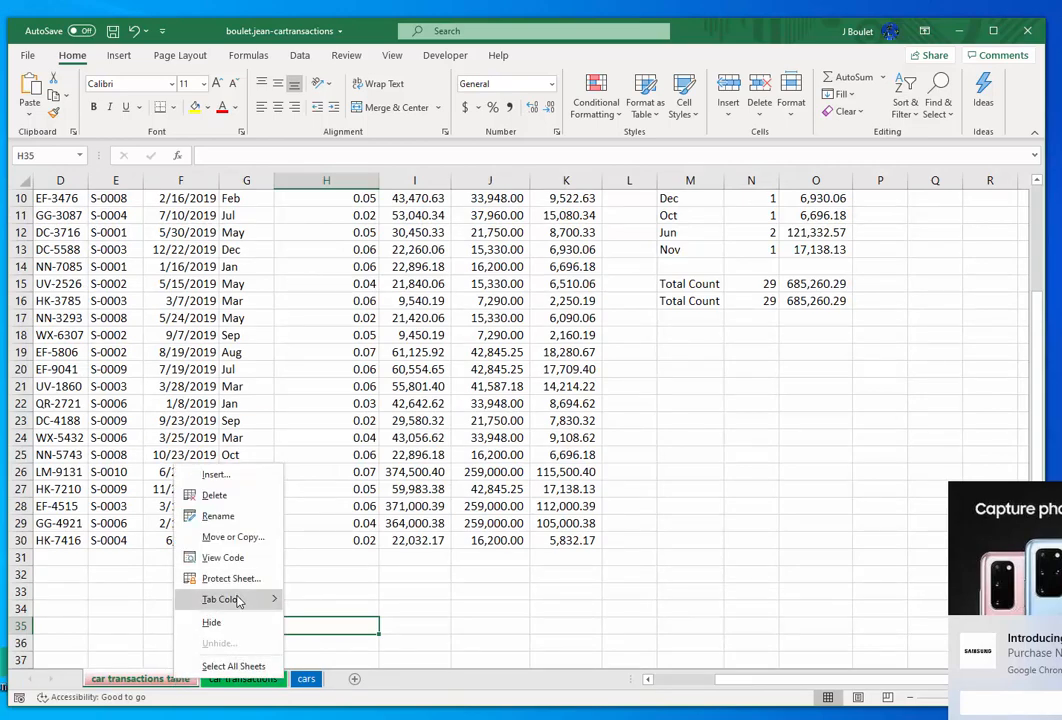
{"action": "mouse_move", "coordinate": [232, 598]}
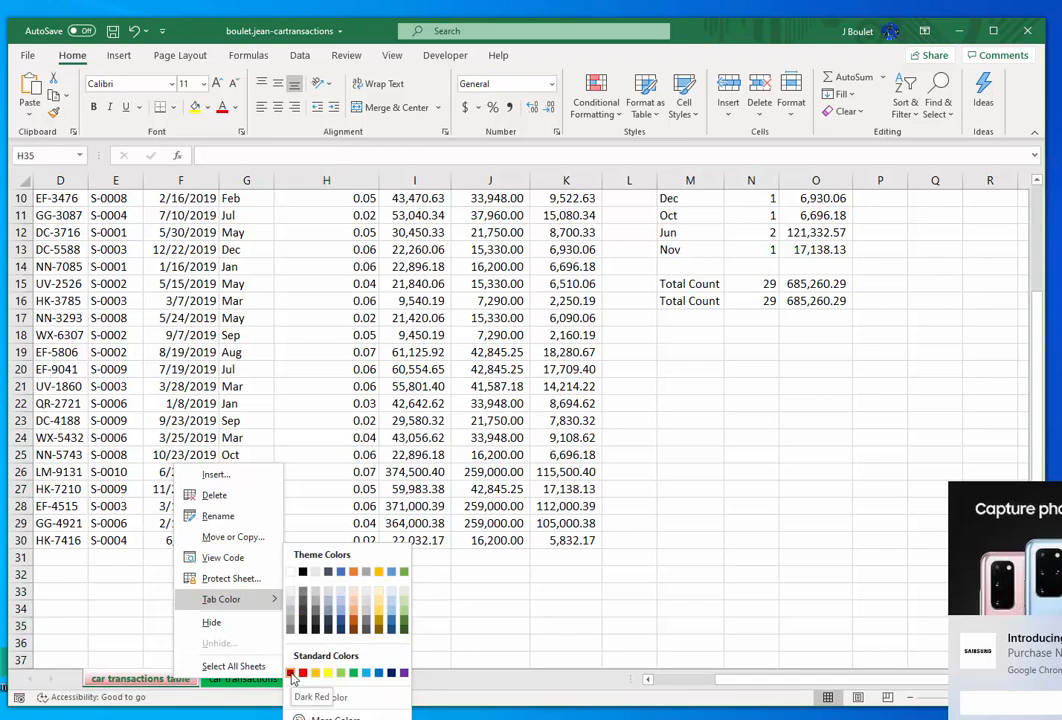
{"action": "left_click", "coordinate": [465, 592]}
- Apply the standard green tab color to the car transactions sheet
{"action": "left_click", "coordinate": [266, 681]}
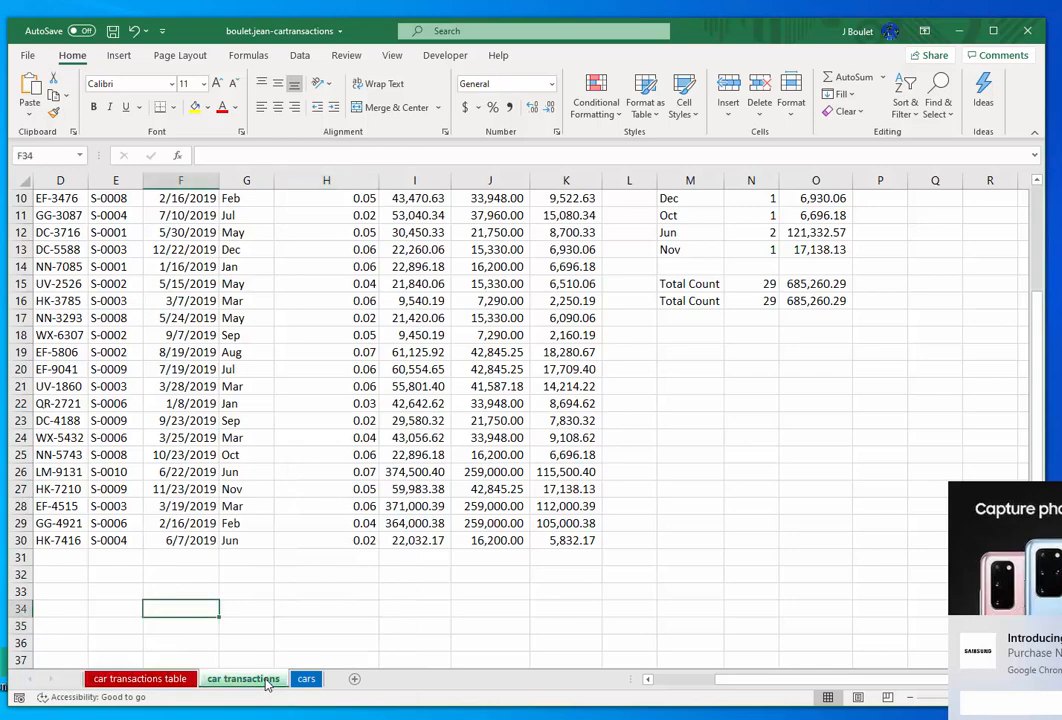
{"action": "left_click", "coordinate": [304, 681]}
{"action": "left_click", "coordinate": [253, 681]}
{"action": "right_click", "coordinate": [253, 683]}
{"action": "mouse_move", "coordinate": [300, 599]}
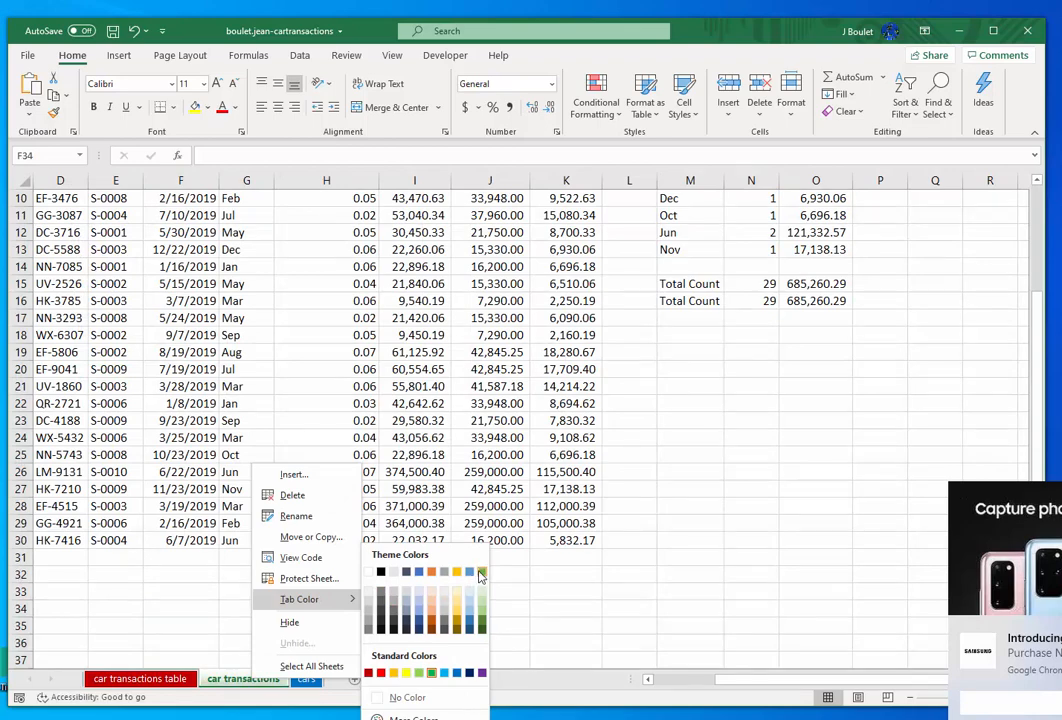
{"action": "left_click", "coordinate": [245, 686]}
{"action": "right_click", "coordinate": [247, 685]}
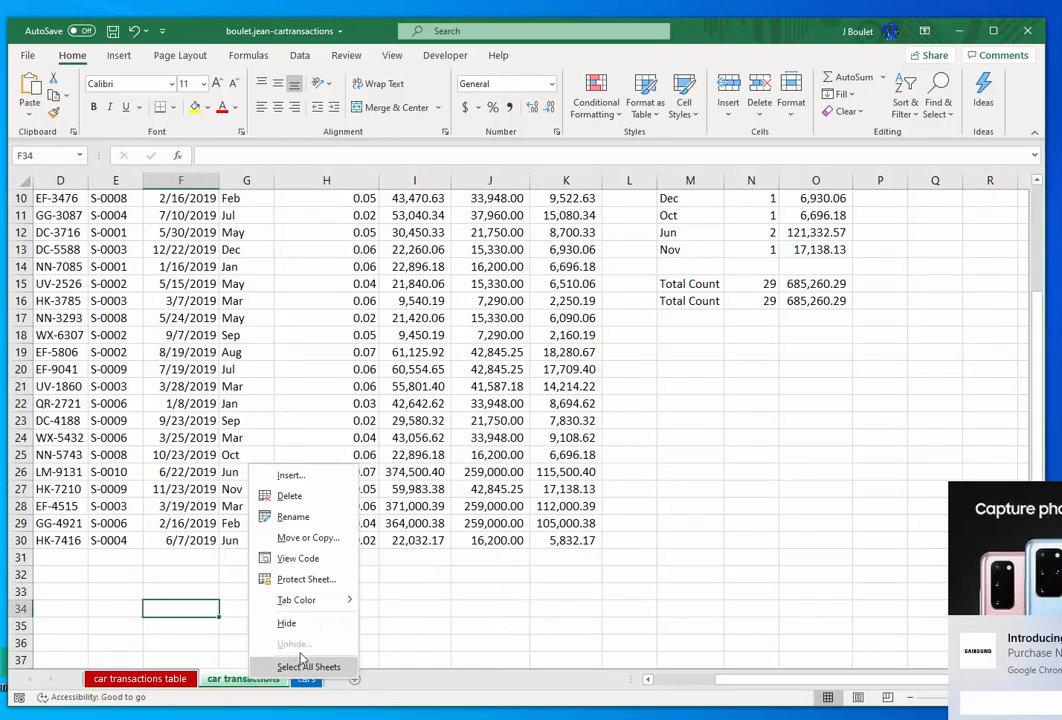
{"action": "mouse_move", "coordinate": [320, 608]}
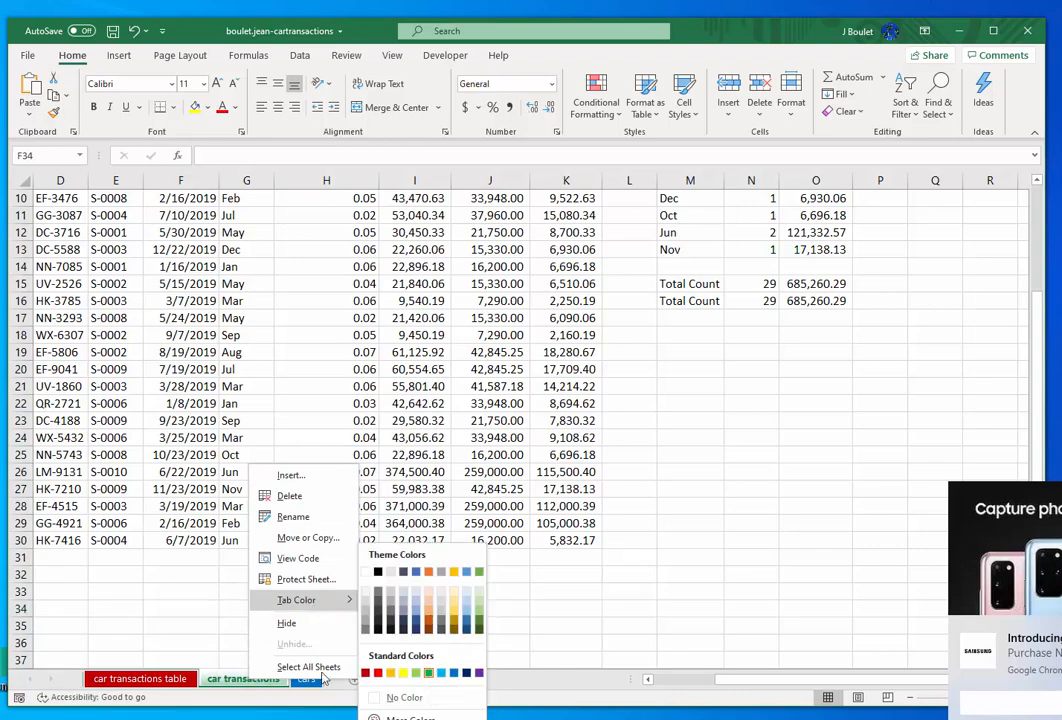
{"action": "left_click", "coordinate": [430, 674]}
- Check the cars sheet's tab color against the standard colors and close the palette without choosing one
{"action": "left_click", "coordinate": [307, 680]}
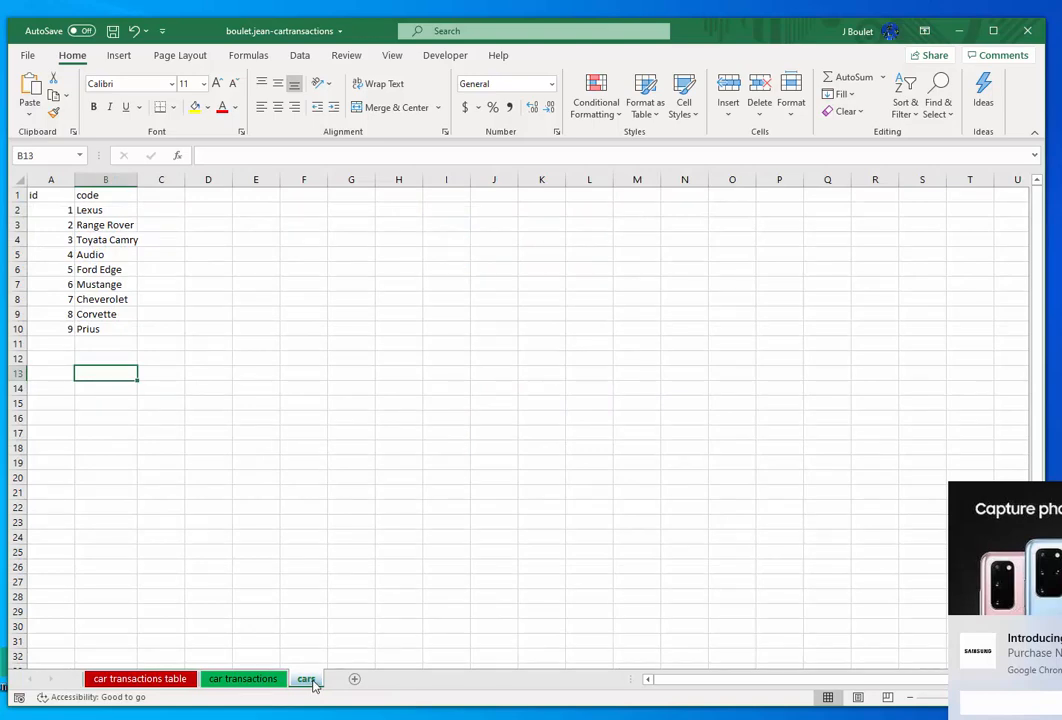
{"action": "right_click", "coordinate": [313, 684]}
{"action": "mouse_move", "coordinate": [390, 611]}
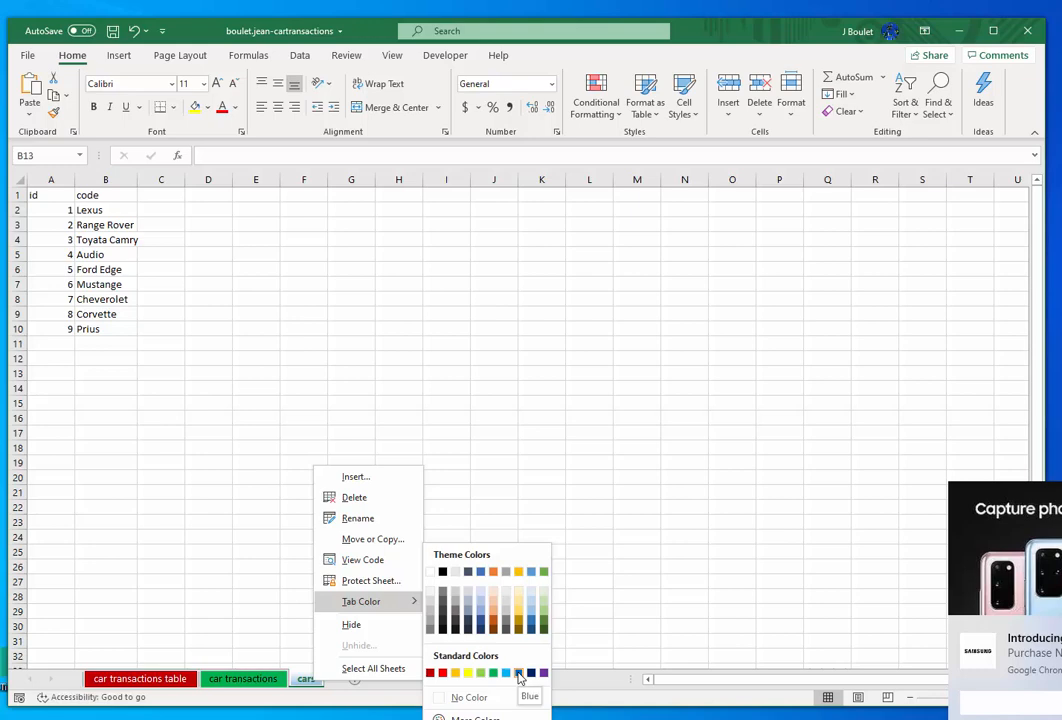
{"action": "key", "text": "Escape"}
{"action": "key", "text": "Escape"}
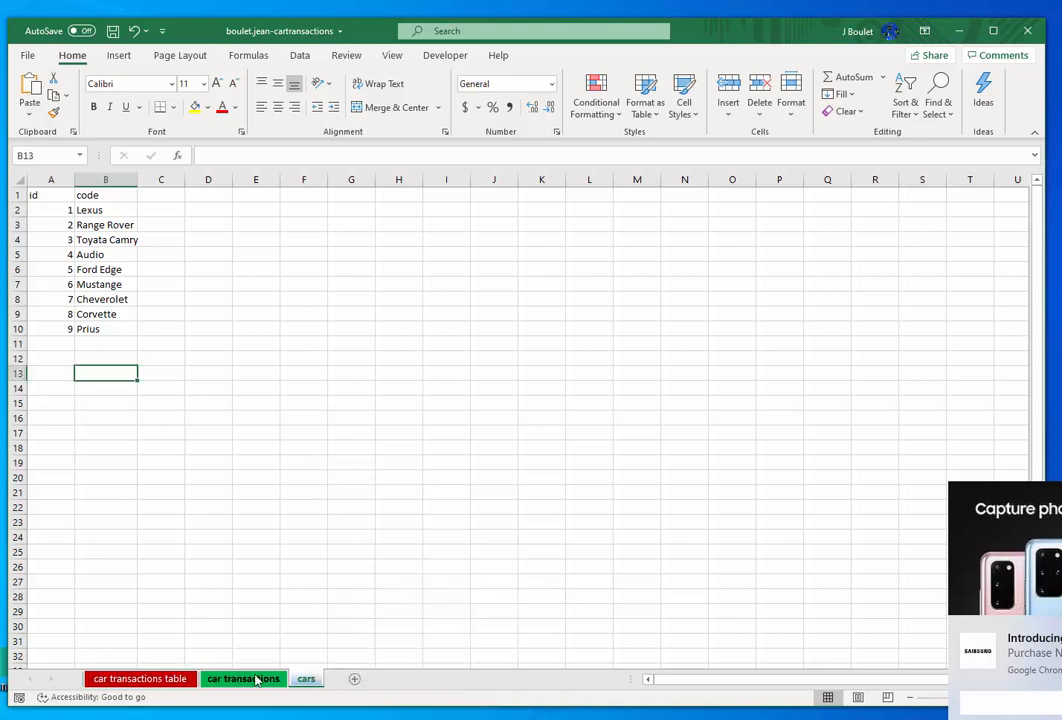
- Look through the car transactions, cars and car transactions table sheets to compare their contents
{"action": "left_click", "coordinate": [243, 679]}
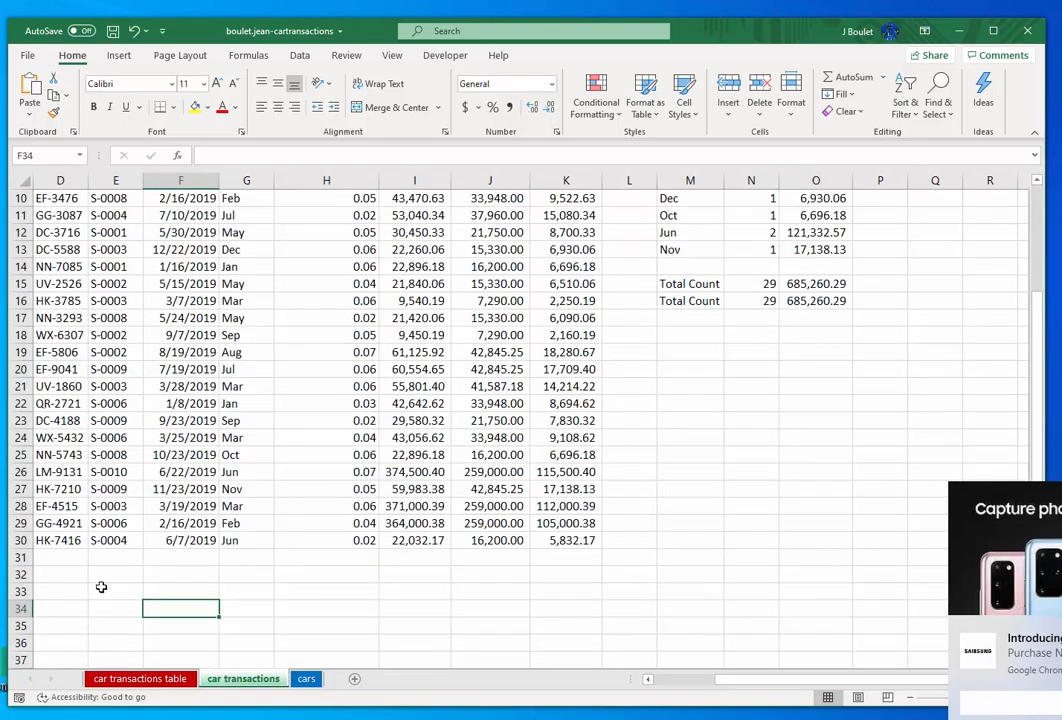
{"action": "left_click", "coordinate": [306, 679]}
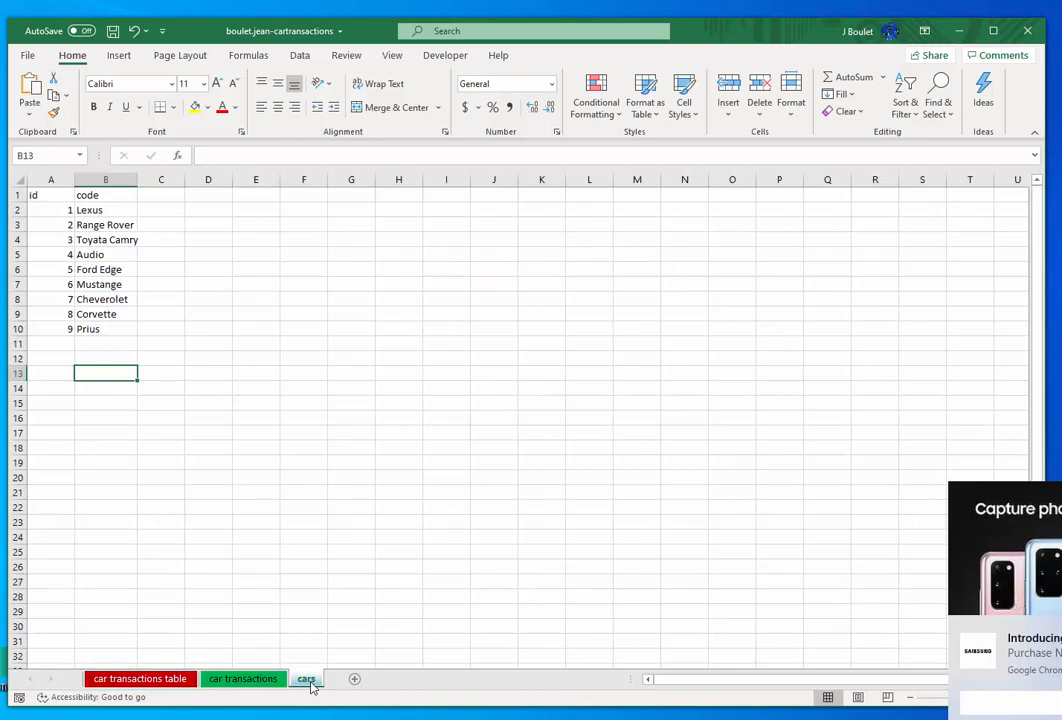
{"action": "left_click", "coordinate": [140, 679]}
{"action": "left_click", "coordinate": [250, 679]}
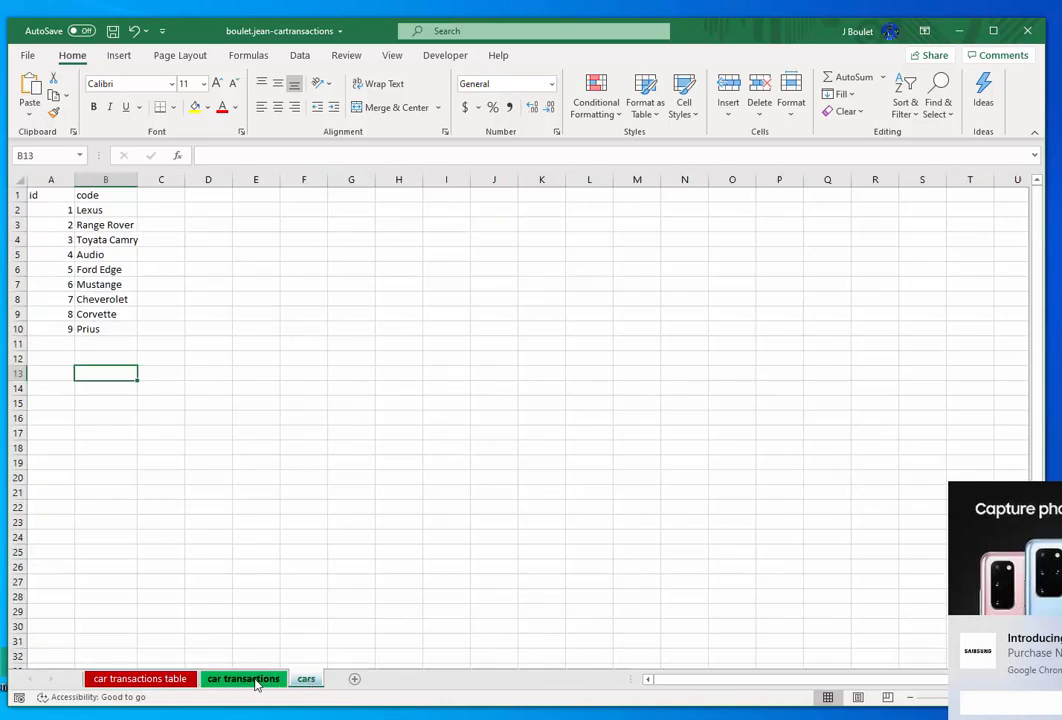
{"action": "left_click", "coordinate": [250, 679]}
{"action": "left_click", "coordinate": [304, 679]}
- Delete the monthly summary columns M to O (month, Count, Income) from the car transactions table sheet
{"action": "left_click", "coordinate": [110, 679]}
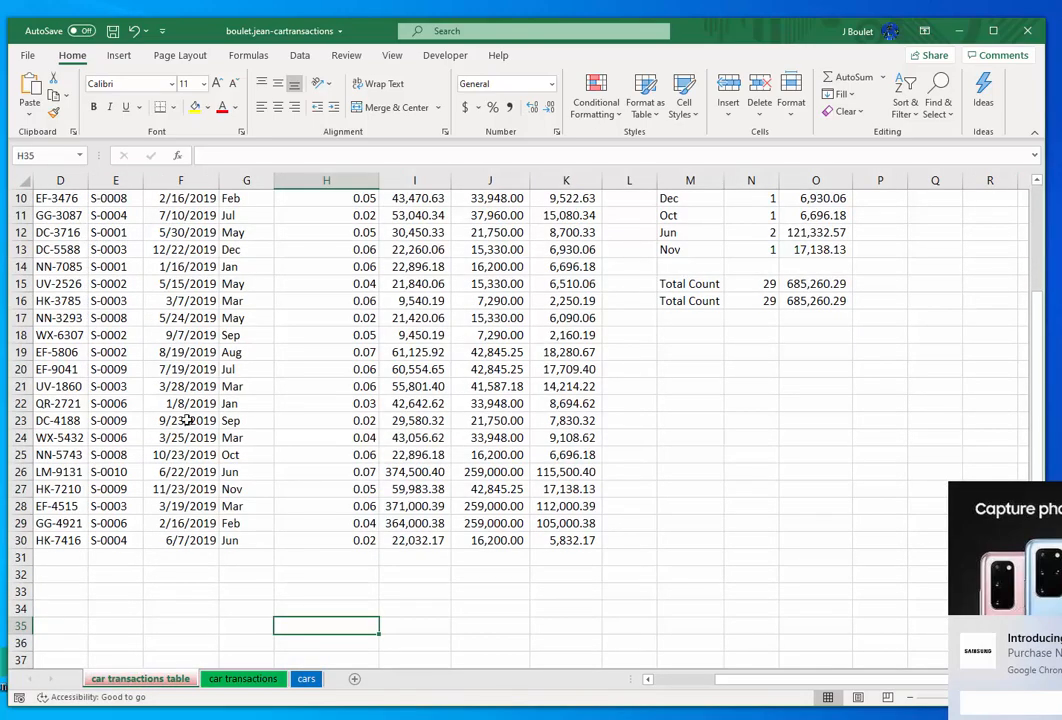
{"action": "left_click", "coordinate": [190, 403]}
{"action": "scroll", "coordinate": [190, 405], "scroll_direction": "up", "scroll_amount": 3}
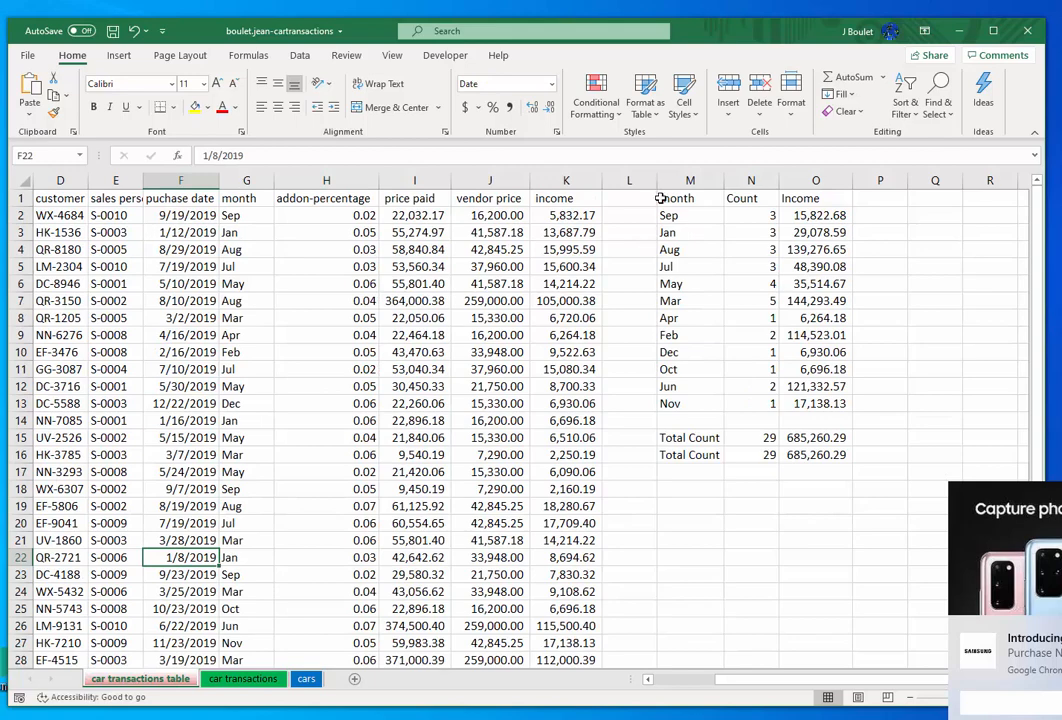
{"action": "left_click", "coordinate": [662, 264]}
{"action": "left_click", "coordinate": [690, 180]}
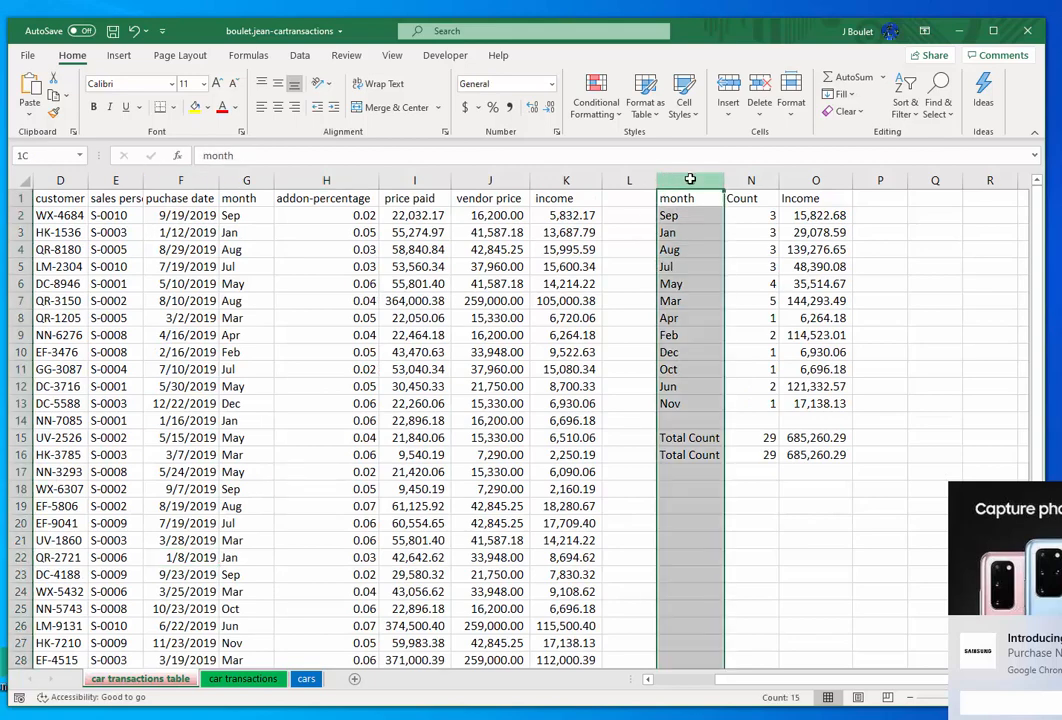
{"action": "left_click_drag", "start_coordinate": [690, 179], "coordinate": [820, 181]}
{"action": "right_click", "coordinate": [822, 180]}
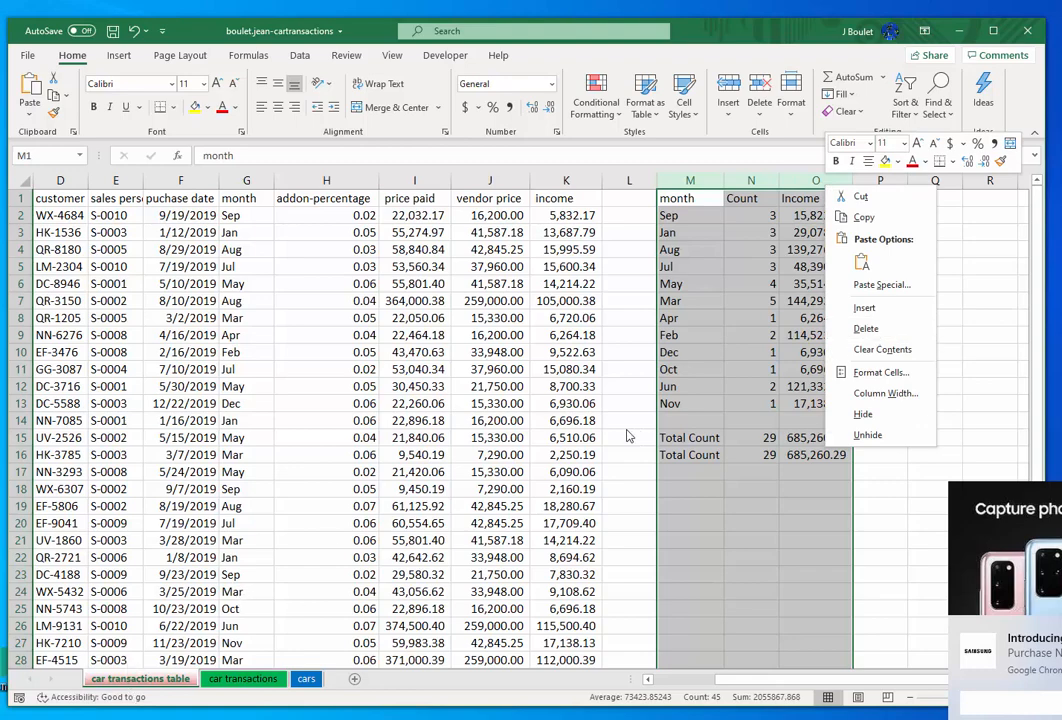
{"action": "left_click", "coordinate": [866, 331]}
{"action": "left_click", "coordinate": [801, 337]}
{"action": "left_click", "coordinate": [740, 350]}
- Compare the remaining data on the car transactions table sheet with the monthly summary and its formulas on the car transactions sheet
{"action": "scroll", "coordinate": [671, 358], "scroll_direction": "down", "scroll_amount": 3}
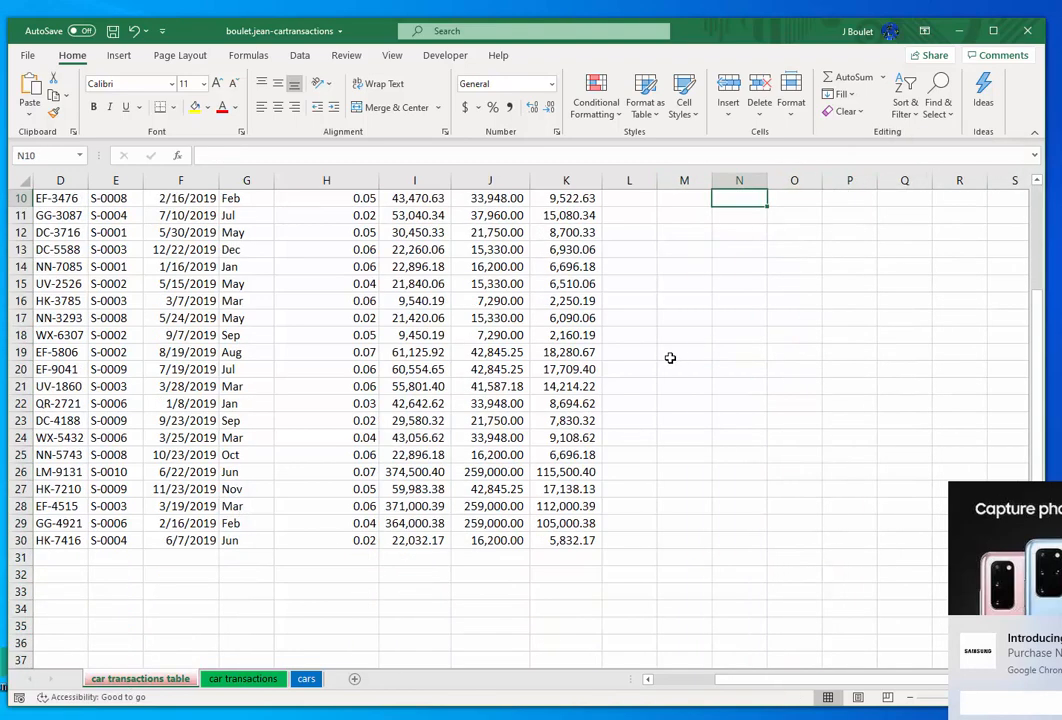
{"action": "scroll", "coordinate": [670, 358], "scroll_direction": "up", "scroll_amount": 3}
{"action": "left_click", "coordinate": [675, 354]}
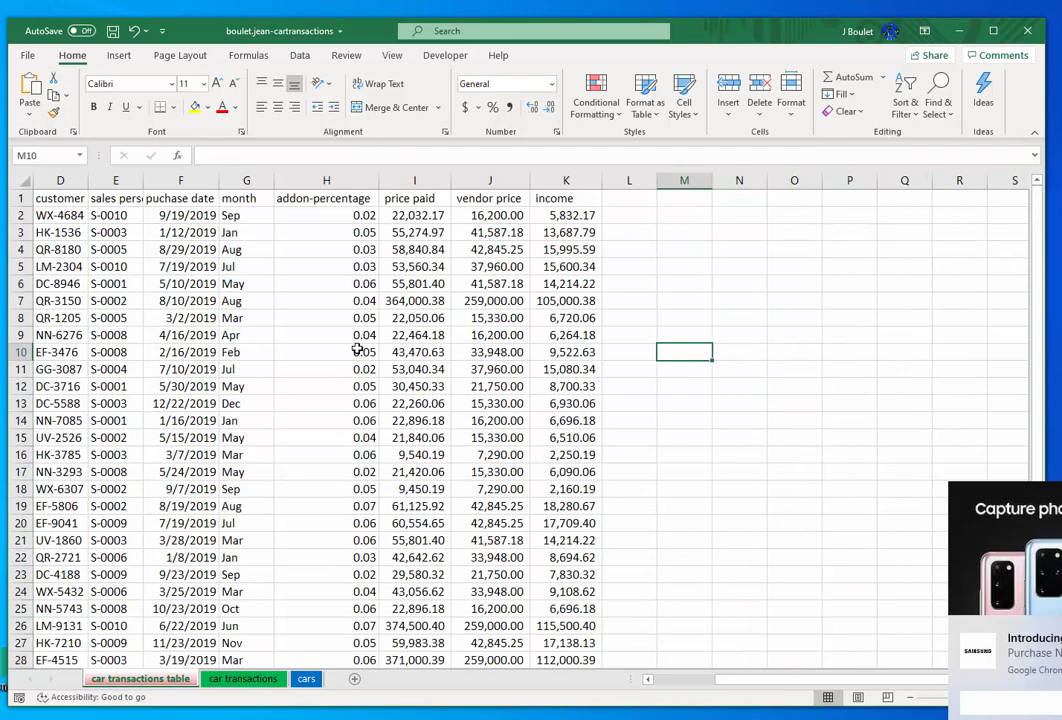
{"action": "scroll", "coordinate": [356, 348], "scroll_direction": "down", "scroll_amount": 5}
{"action": "scroll", "coordinate": [300, 480], "scroll_direction": "up", "scroll_amount": 2}
{"action": "left_click", "coordinate": [242, 678]}
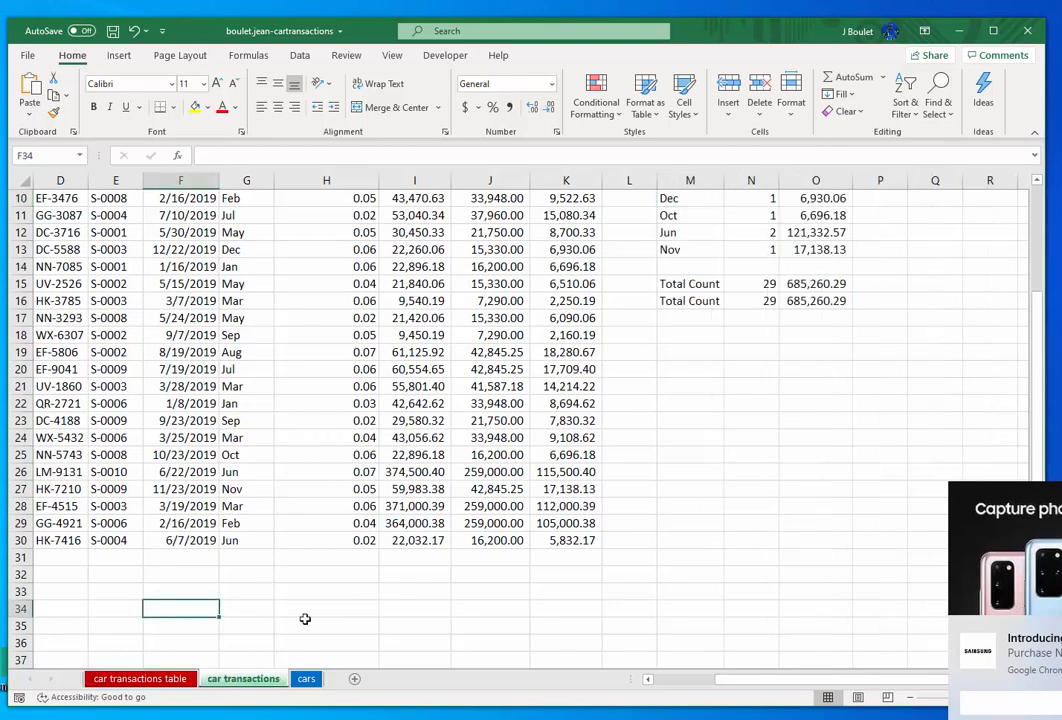
{"action": "left_click", "coordinate": [704, 300]}
{"action": "scroll", "coordinate": [704, 300], "scroll_direction": "up", "scroll_amount": 3}
{"action": "left_click", "coordinate": [704, 216]}
{"action": "left_click", "coordinate": [812, 267]}
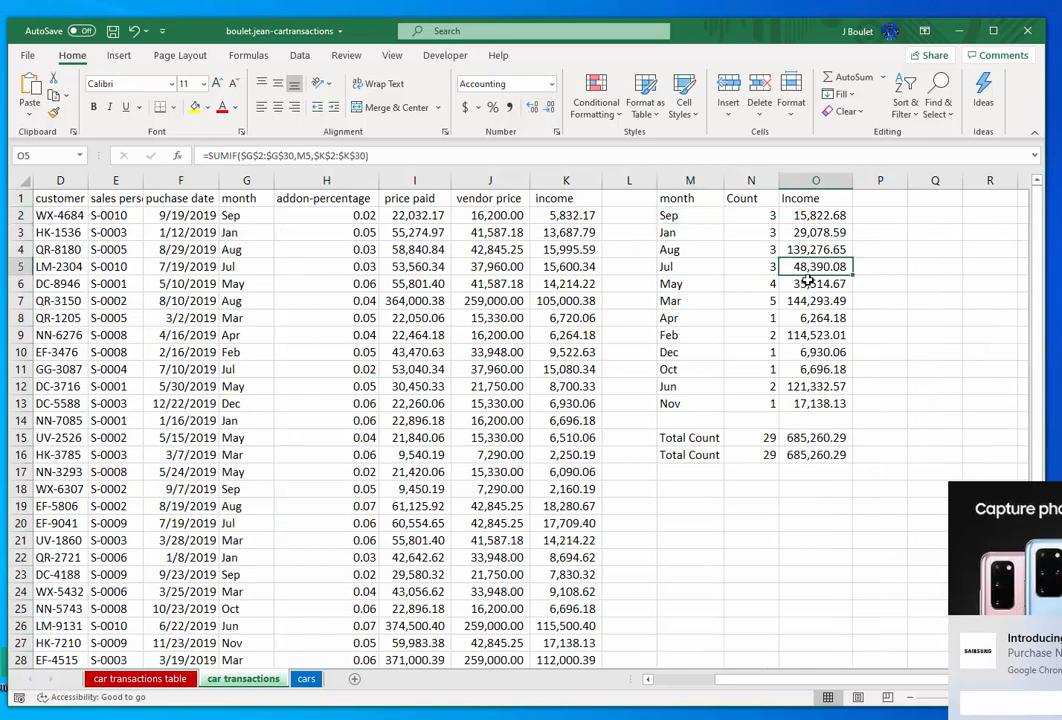
{"action": "left_click", "coordinate": [808, 283]}
{"action": "scroll", "coordinate": [808, 282], "scroll_direction": "down", "scroll_amount": 3}
{"action": "scroll", "coordinate": [808, 282], "scroll_direction": "up", "scroll_amount": 3}
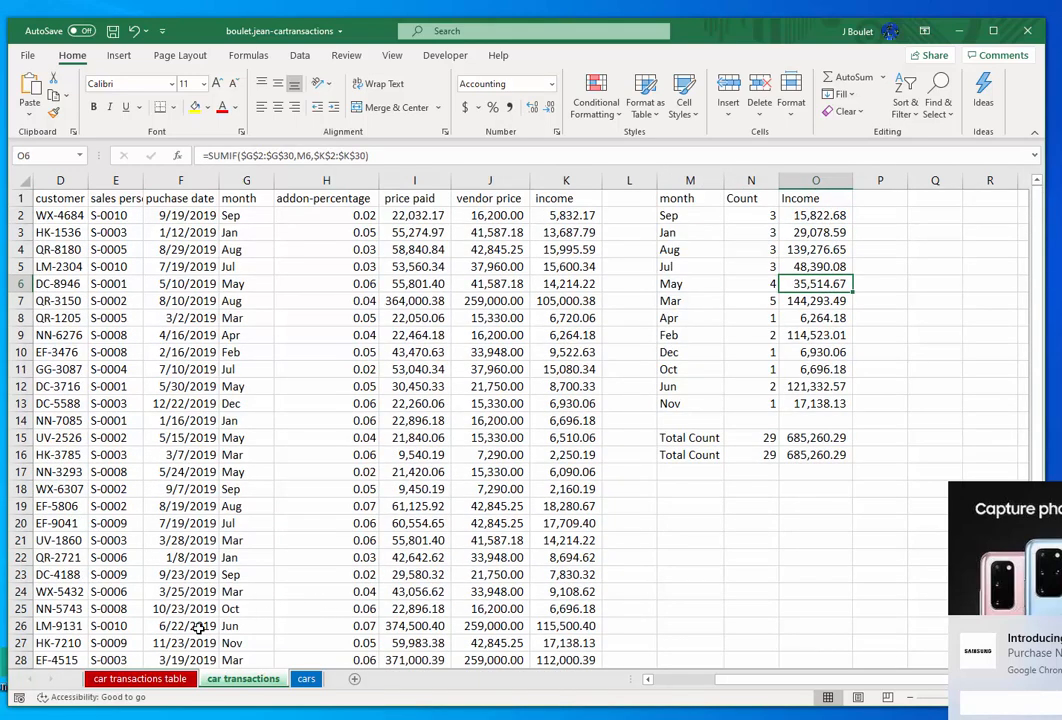
- Examine the transaction data on the car transactions table sheet, including the customer, purchase date, month and addon-percentage columns
{"action": "left_click", "coordinate": [140, 679]}
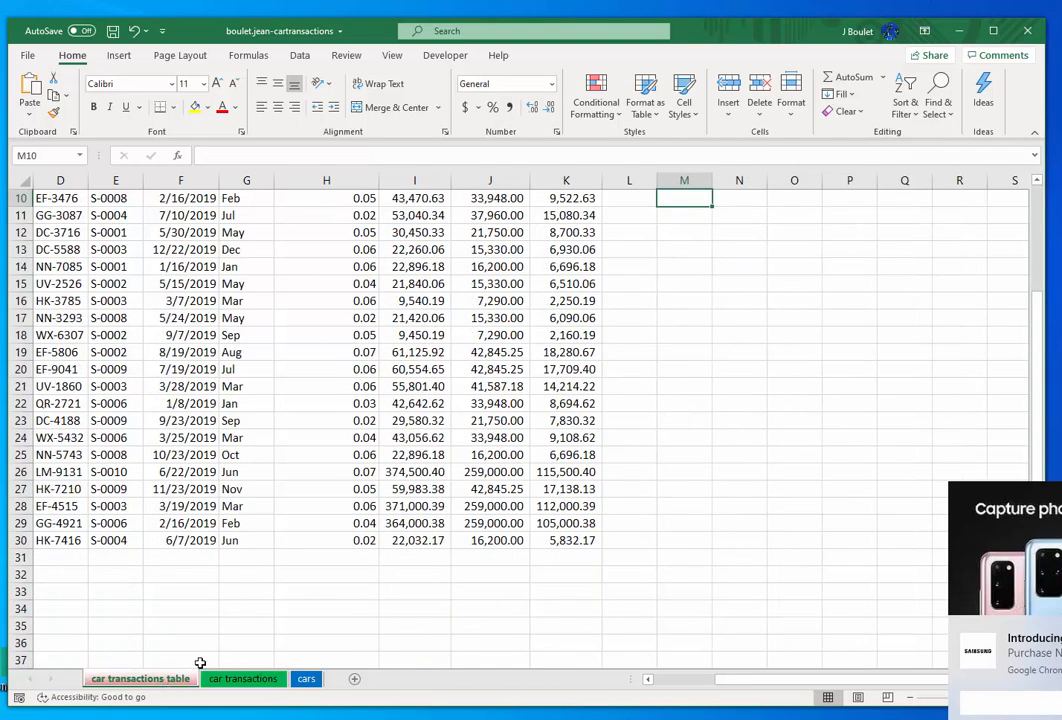
{"action": "left_click", "coordinate": [230, 510]}
{"action": "scroll", "coordinate": [230, 510], "scroll_direction": "up", "scroll_amount": 3}
{"action": "left_click", "coordinate": [58, 200]}
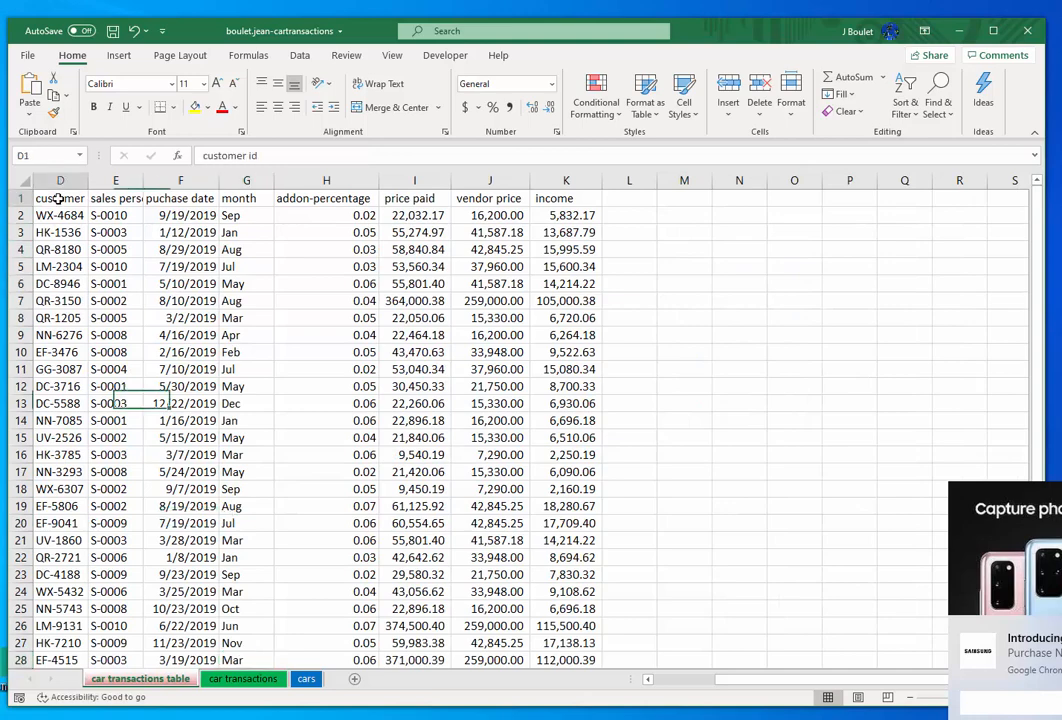
{"action": "left_click", "coordinate": [66, 265]}
{"action": "left_click", "coordinate": [295, 263]}
{"action": "left_click", "coordinate": [238, 335]}
{"action": "left_click", "coordinate": [198, 338]}
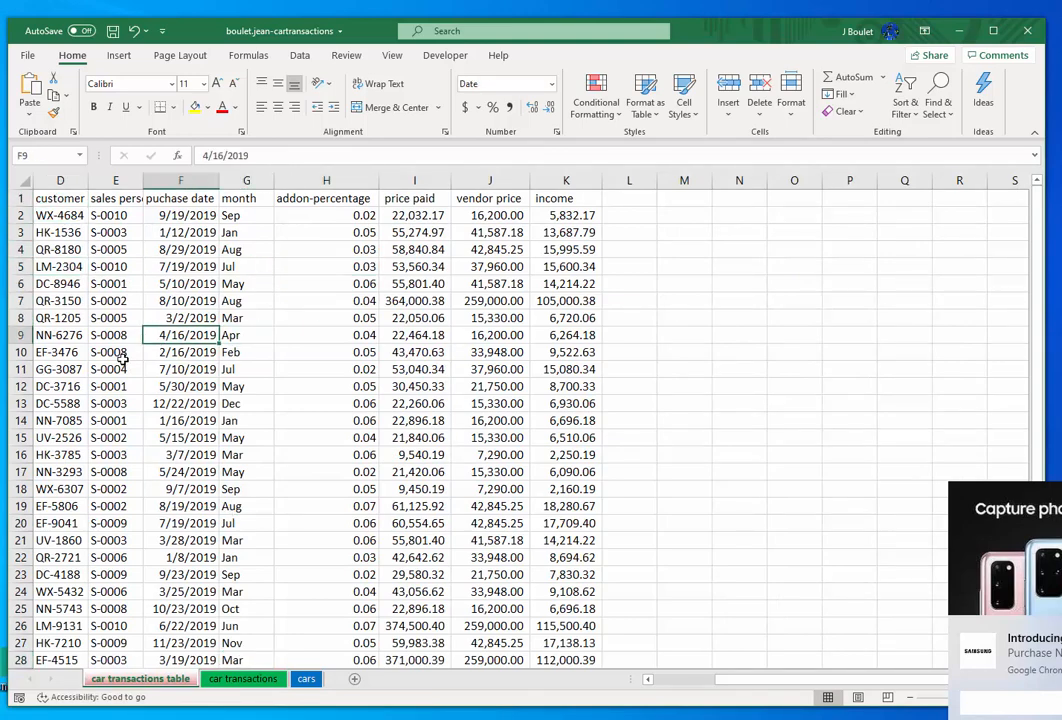
- Convert the transaction data in A1:K30 on the car transactions table sheet into a table with headers
{"action": "left_click", "coordinate": [121, 358]}
{"action": "left_click", "coordinate": [188, 402]}
{"action": "left_click", "coordinate": [430, 352]}
{"action": "left_click", "coordinate": [125, 420]}
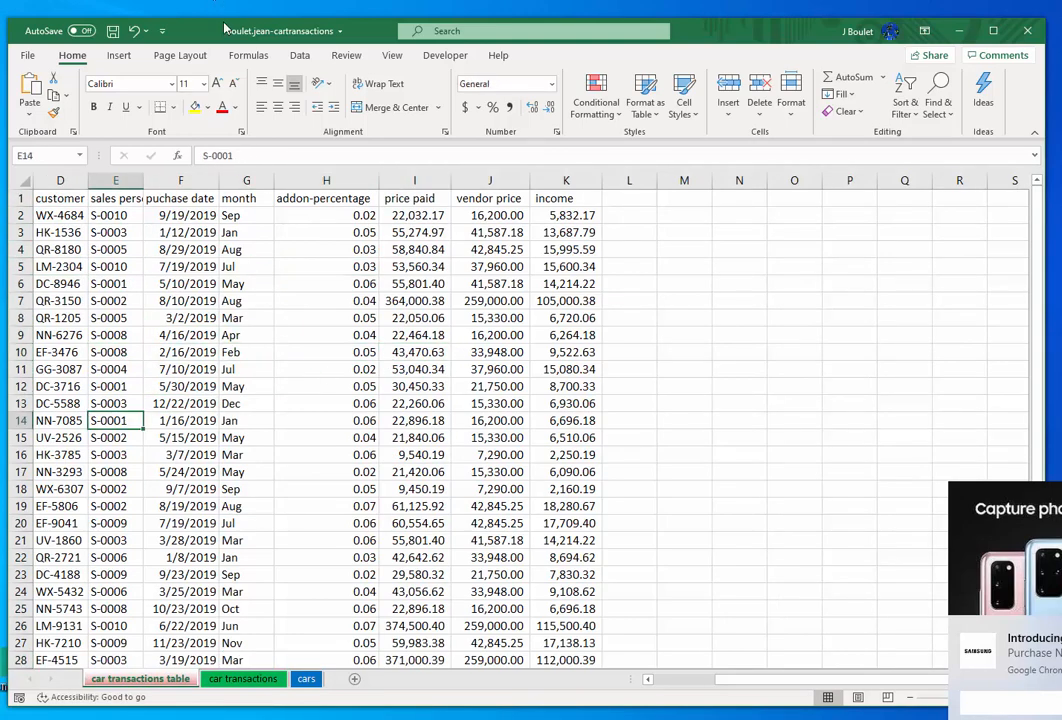
{"action": "left_click", "coordinate": [117, 57]}
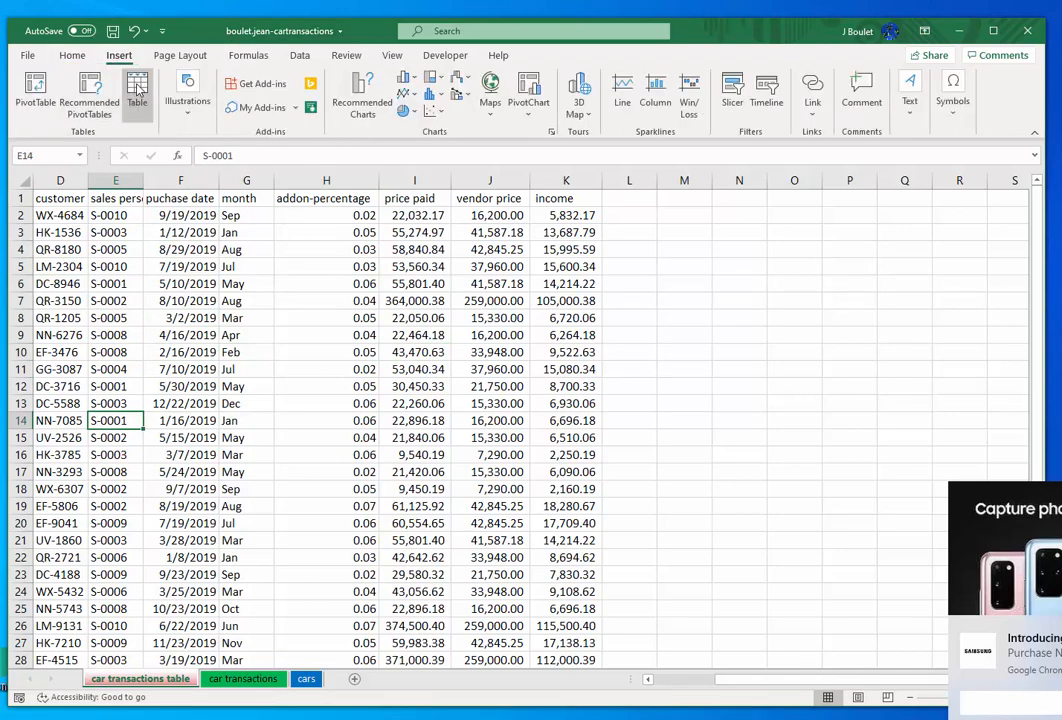
{"action": "left_click", "coordinate": [137, 90]}
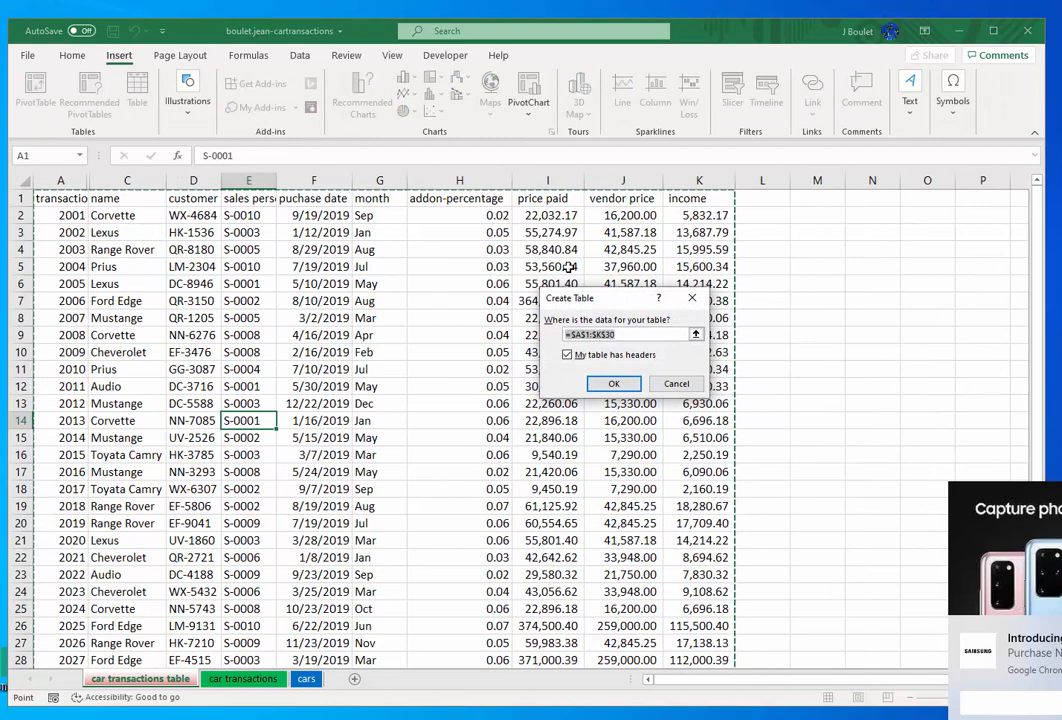
{"action": "left_click_drag", "start_coordinate": [600, 298], "coordinate": [240, 249]}
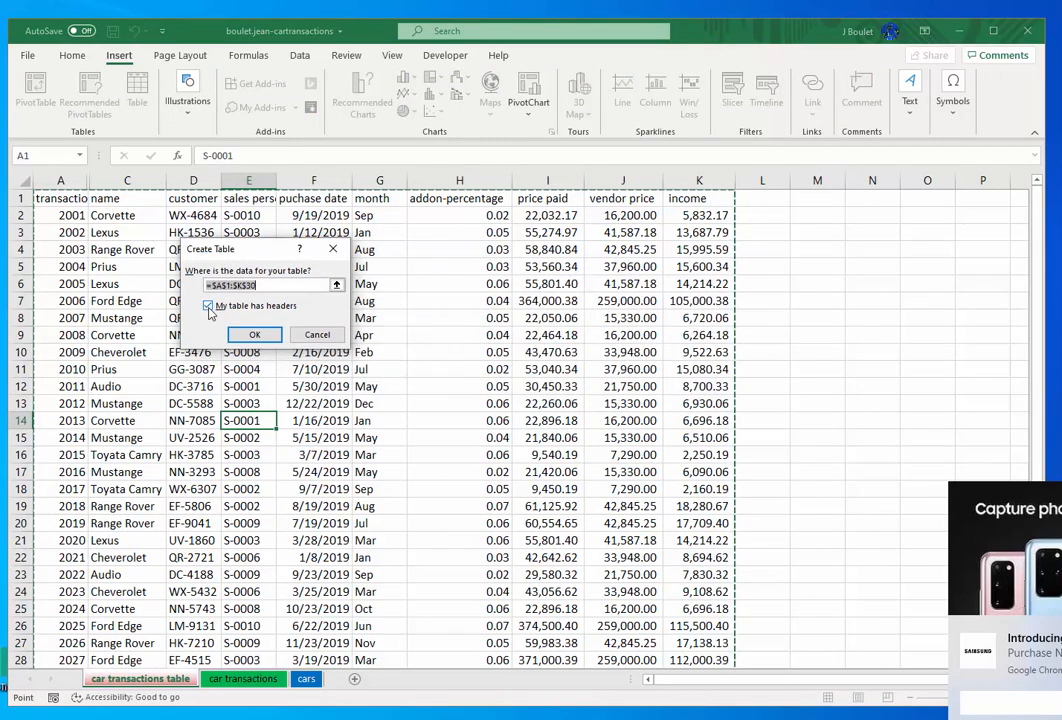
{"action": "left_click", "coordinate": [254, 335]}
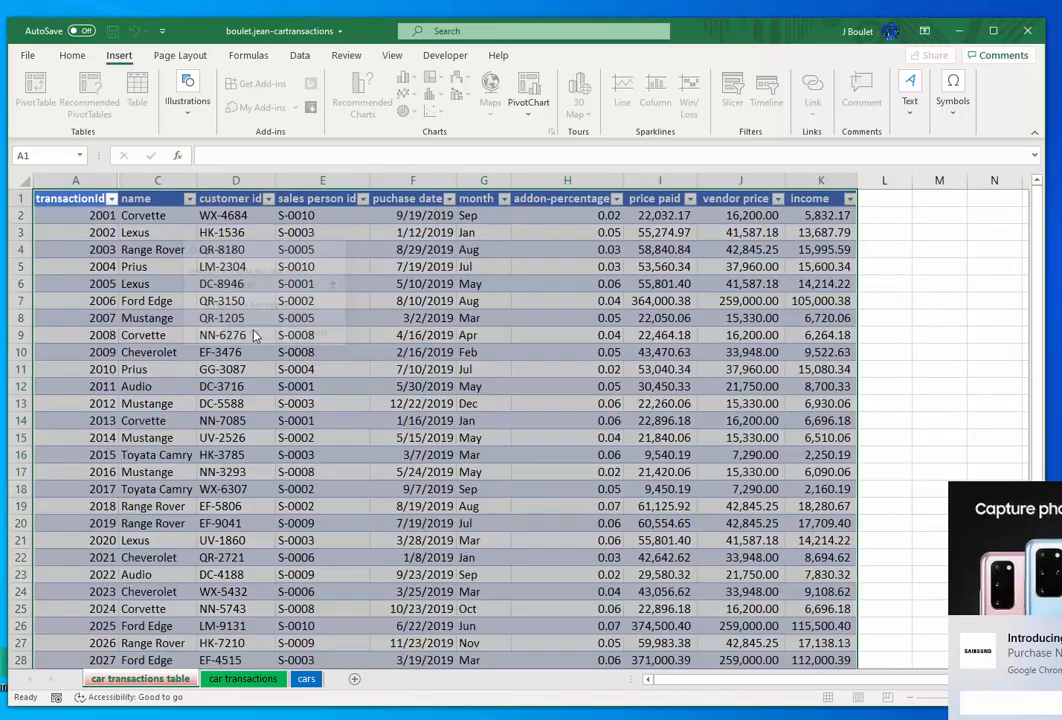
- Check the new table down to its last transaction row and save the workbook
{"action": "left_click", "coordinate": [305, 338]}
{"action": "scroll", "coordinate": [308, 344], "scroll_direction": "down", "scroll_amount": 8}
{"action": "scroll", "coordinate": [310, 345], "scroll_direction": "up", "scroll_amount": 8}
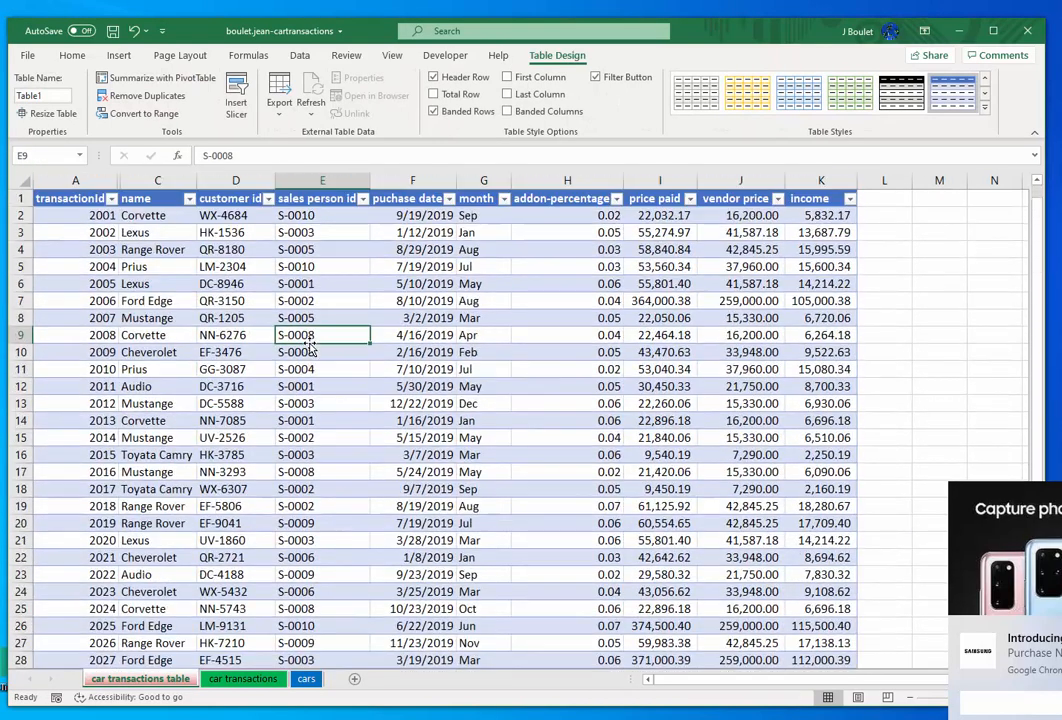
{"action": "scroll", "coordinate": [265, 284], "scroll_direction": "down", "scroll_amount": 2}
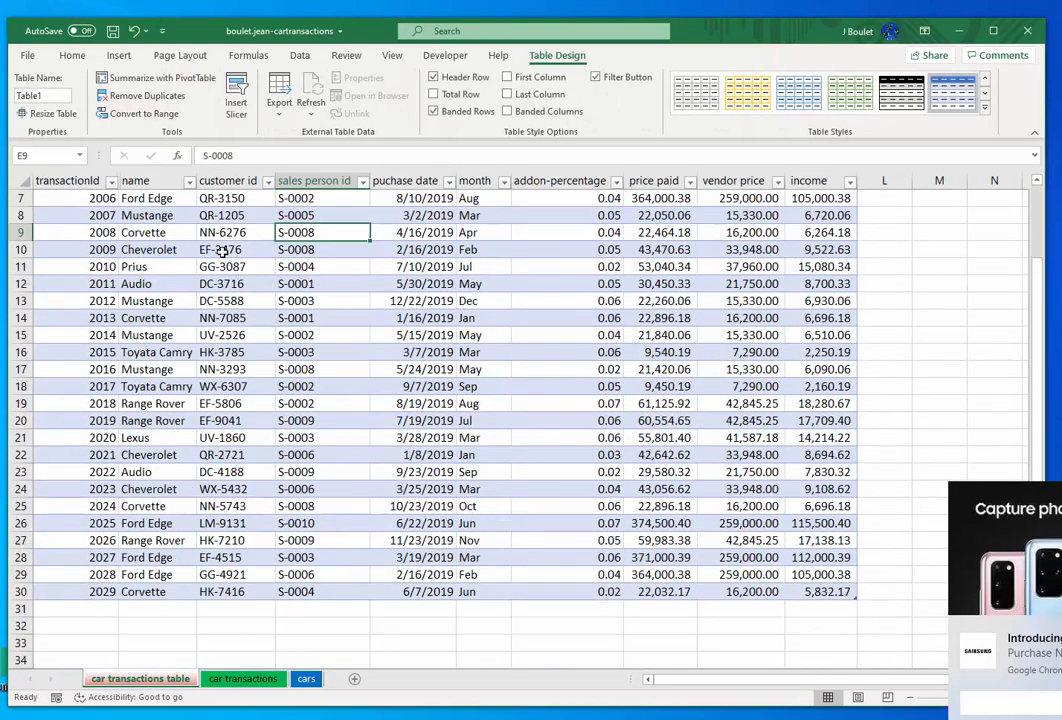
{"action": "left_click", "coordinate": [113, 31]}
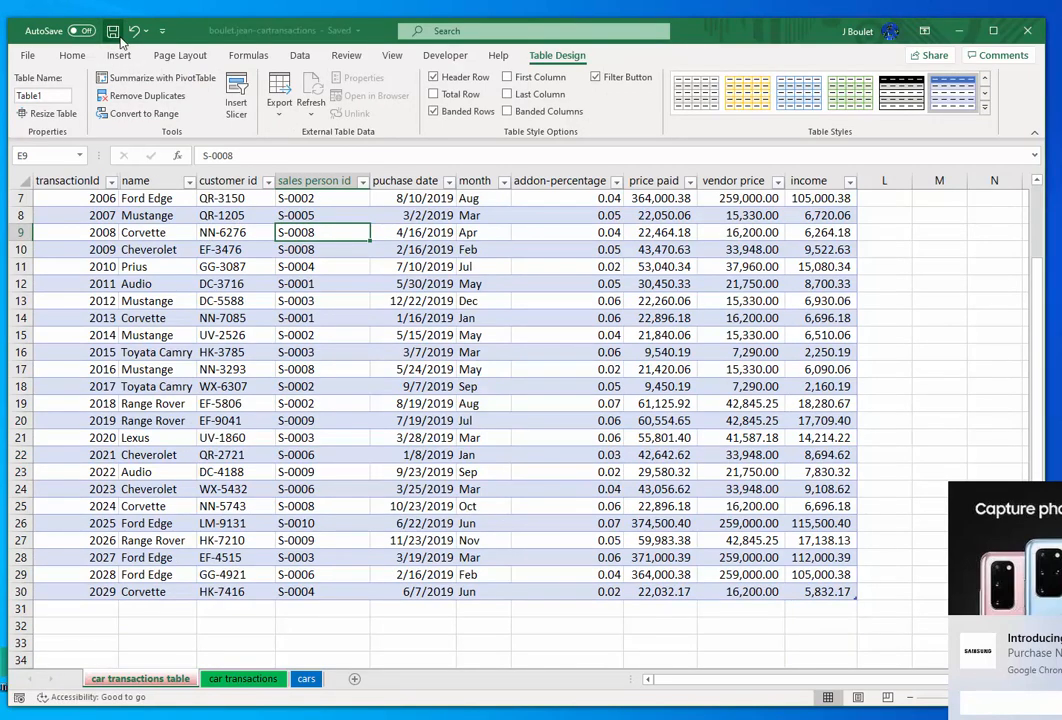
- Look over the new table's banded rows and its header row with filter controls
{"action": "left_click", "coordinate": [331, 314]}
{"action": "scroll", "coordinate": [331, 312], "scroll_direction": "up", "scroll_amount": 2}
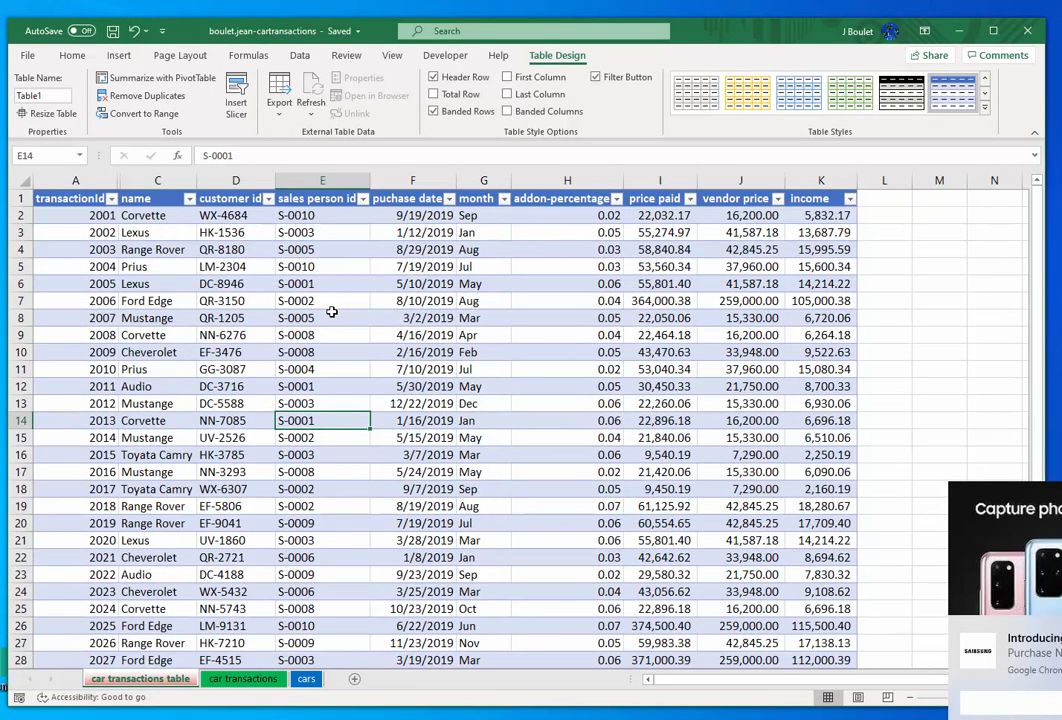
{"action": "left_click", "coordinate": [414, 350]}
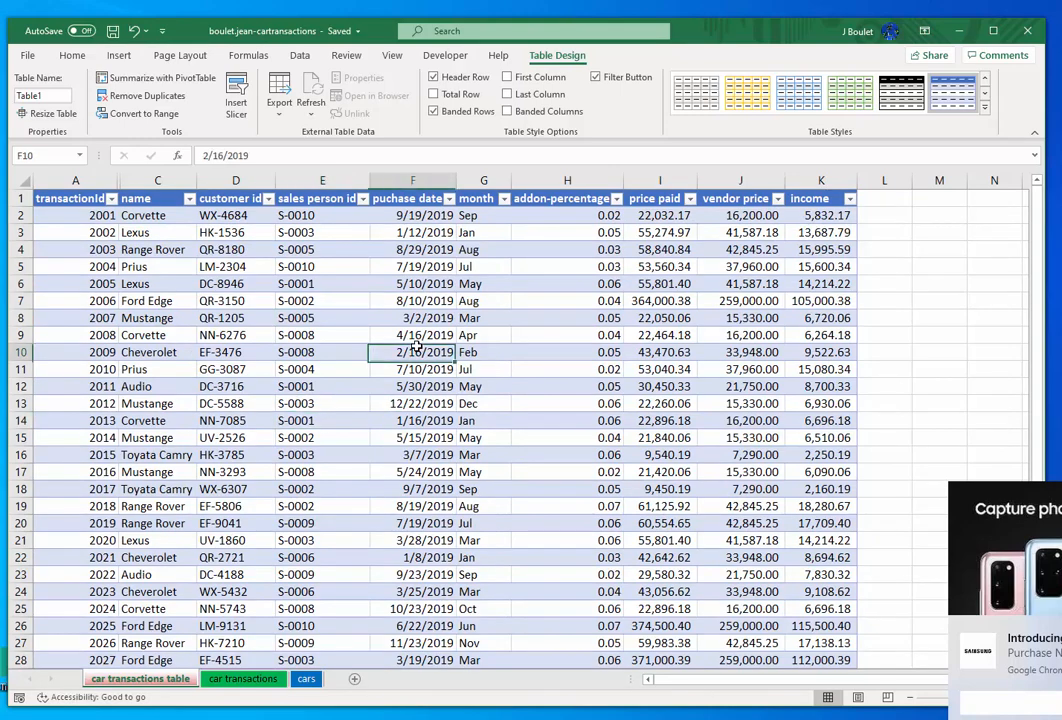
{"action": "scroll", "coordinate": [417, 348], "scroll_direction": "down", "scroll_amount": 4}
{"action": "scroll", "coordinate": [416, 346], "scroll_direction": "up", "scroll_amount": 3}
{"action": "scroll", "coordinate": [416, 346], "scroll_direction": "up", "scroll_amount": 1}
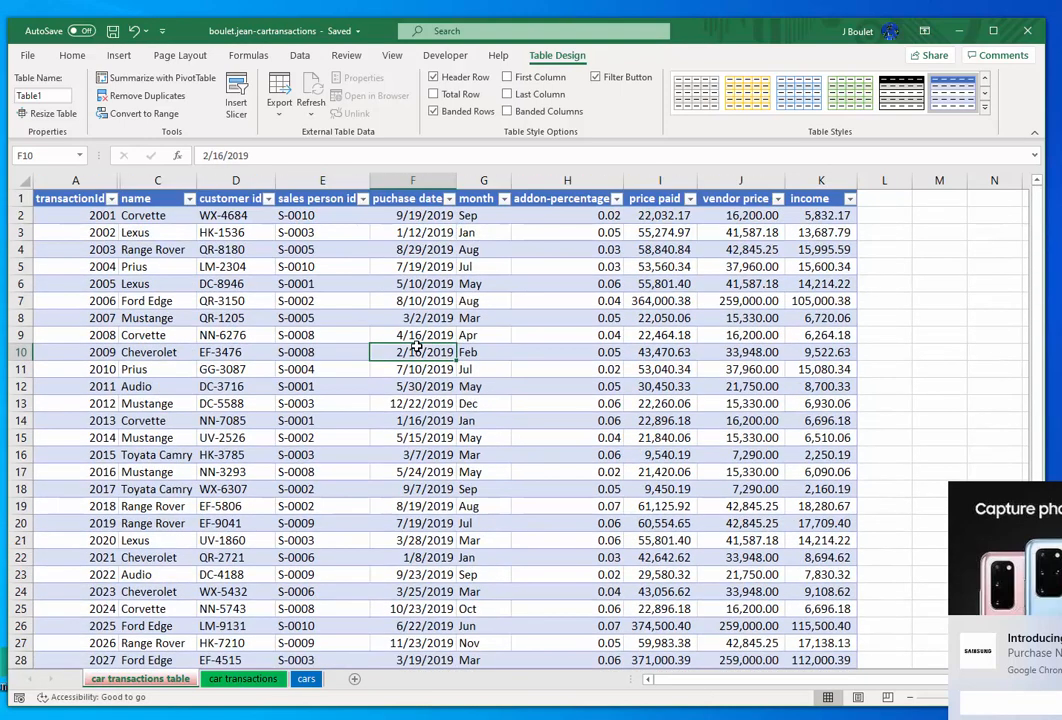
{"action": "left_click", "coordinate": [561, 299]}
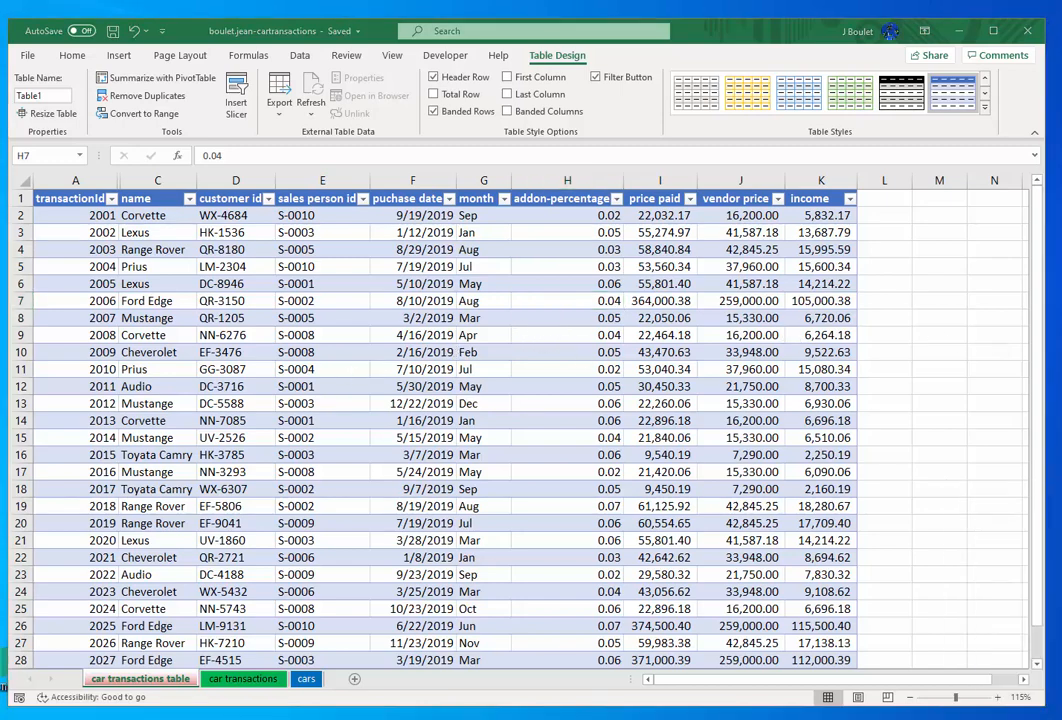
- Compare the available commands with a cell outside and a cell inside the table selected, ending on the table design options
{"action": "left_click", "coordinate": [925, 283]}
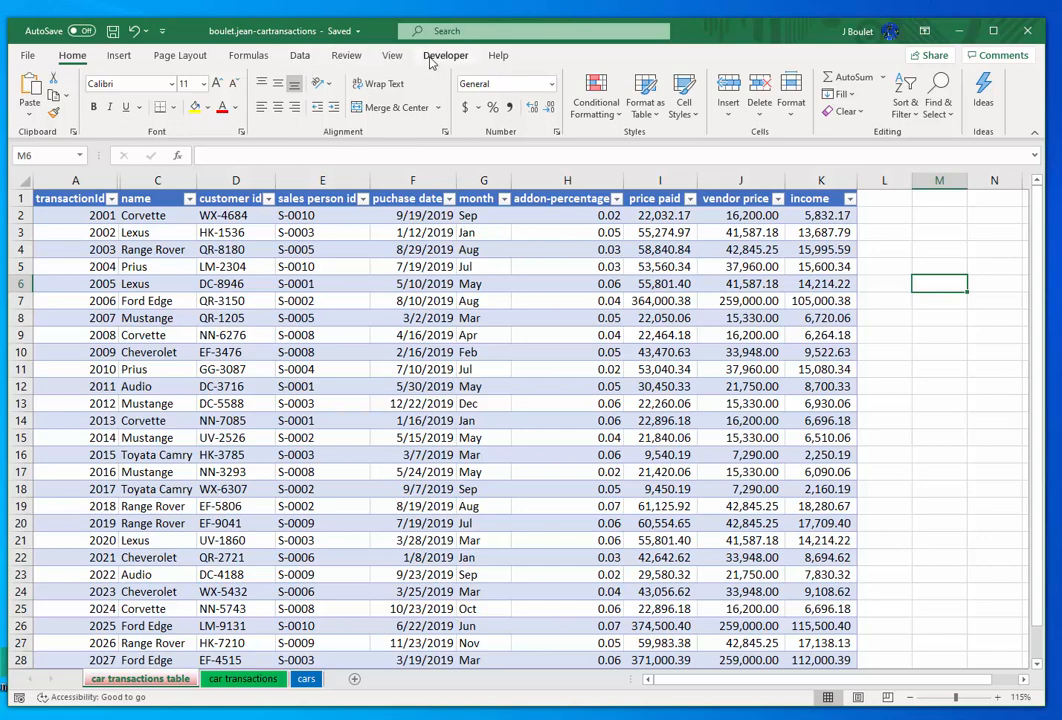
{"action": "left_click", "coordinate": [422, 369]}
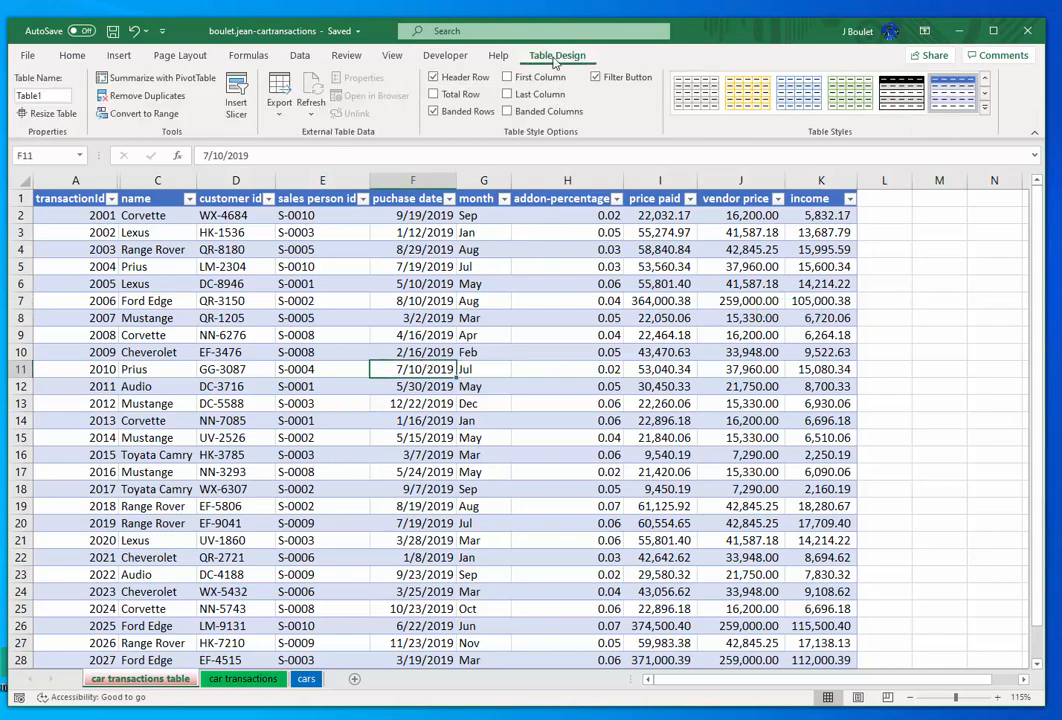
{"action": "left_click", "coordinate": [497, 56]}
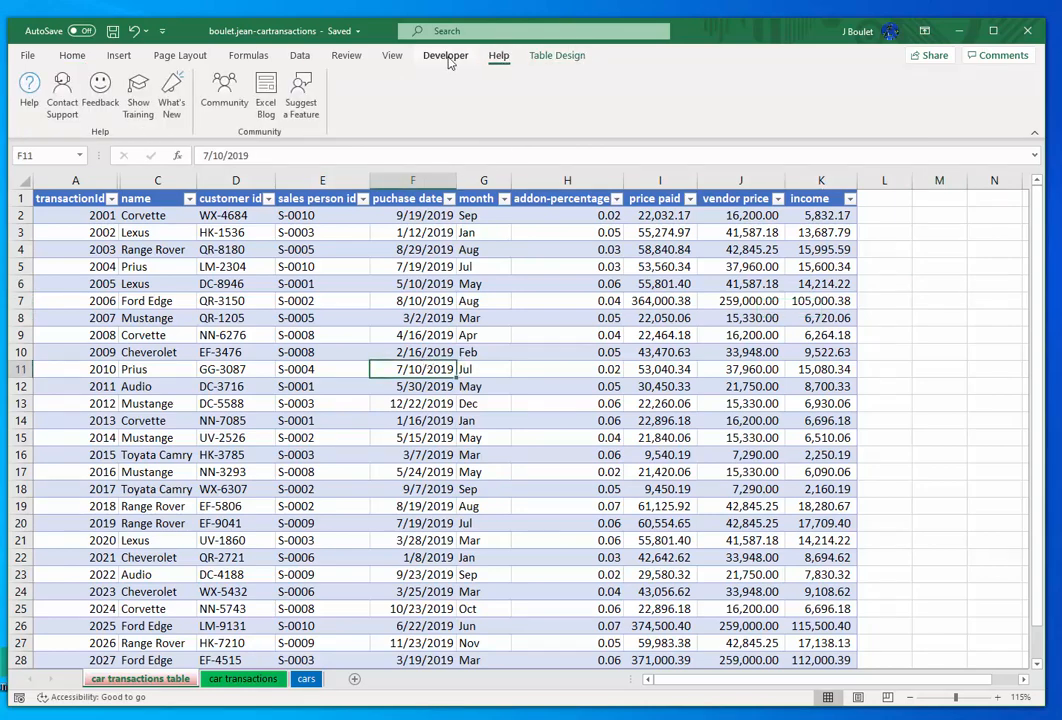
{"action": "left_click", "coordinate": [446, 58]}
{"action": "left_click", "coordinate": [392, 56]}
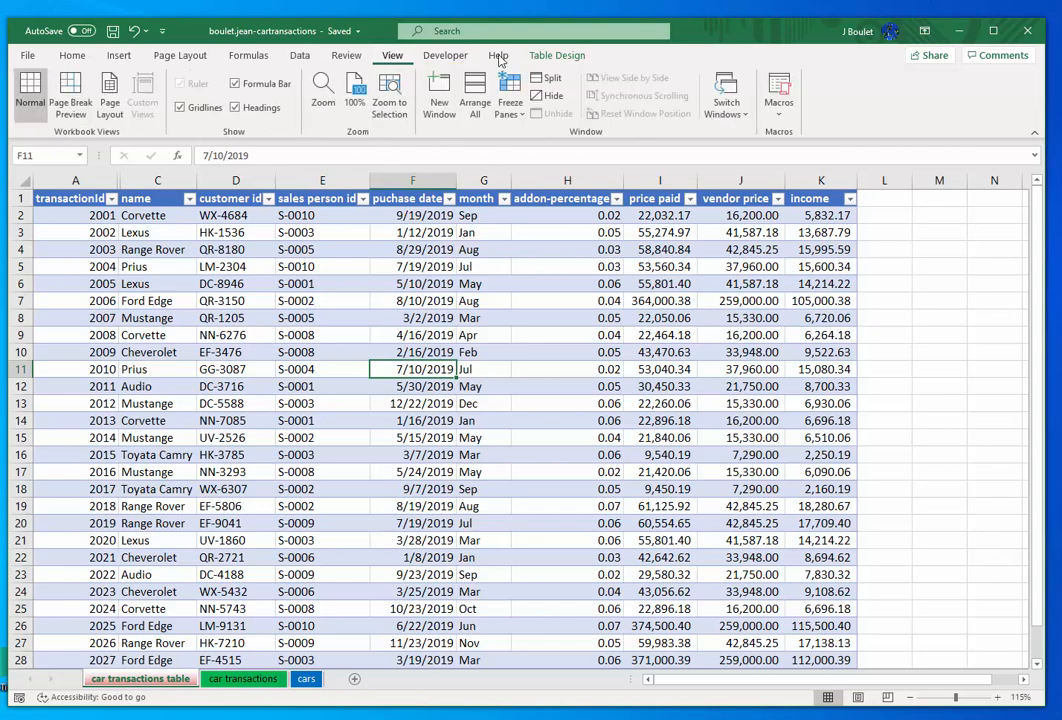
{"action": "left_click", "coordinate": [540, 58]}
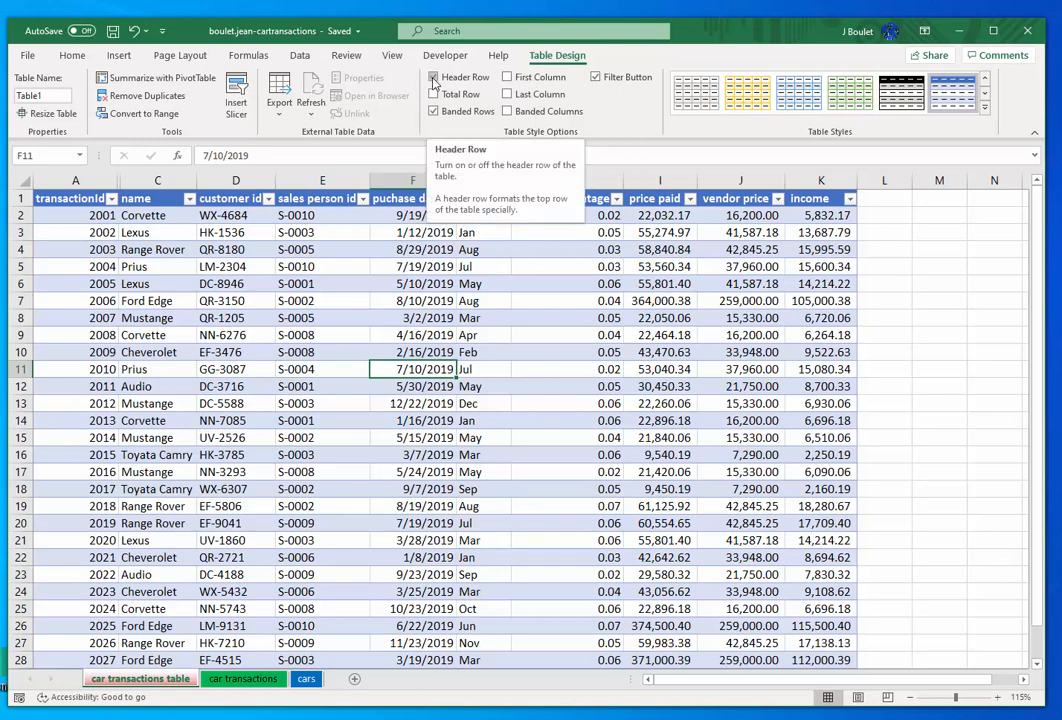
- Add a total row to the table and autofit the income column's width
{"action": "left_click", "coordinate": [484, 315]}
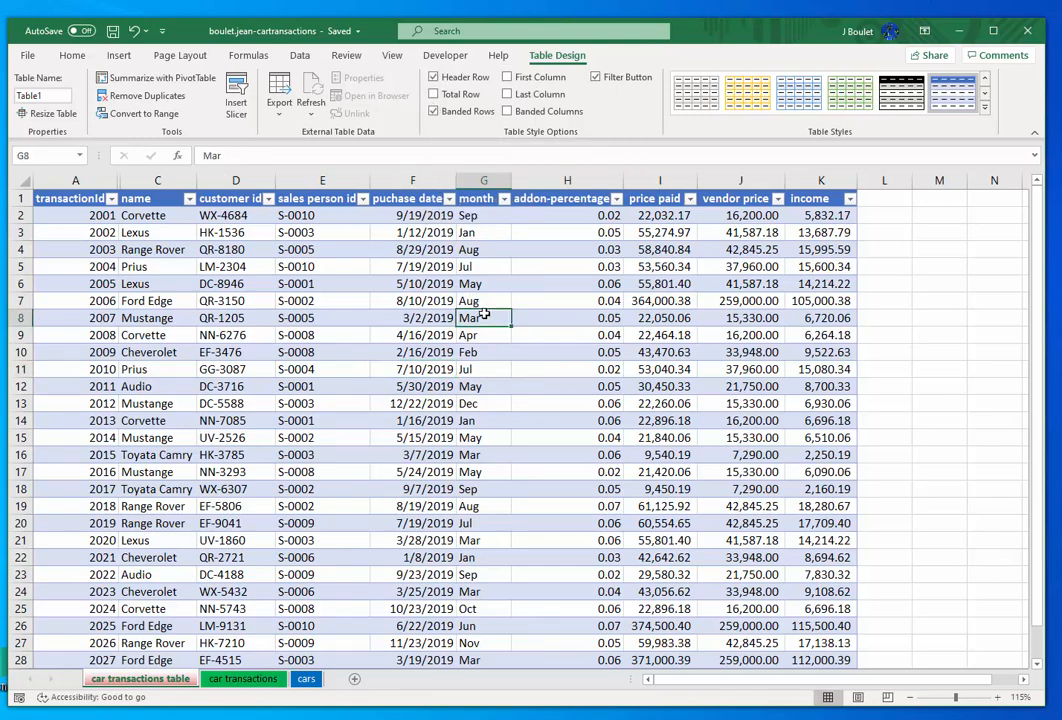
{"action": "scroll", "coordinate": [484, 313], "scroll_direction": "down", "scroll_amount": 8}
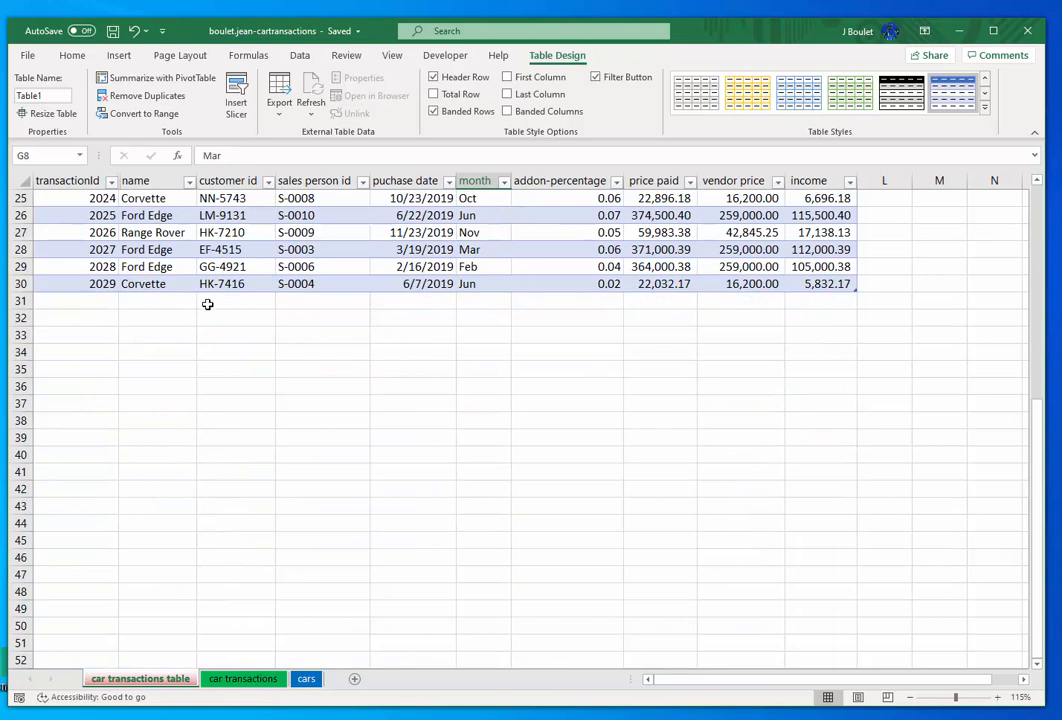
{"action": "left_click", "coordinate": [434, 94]}
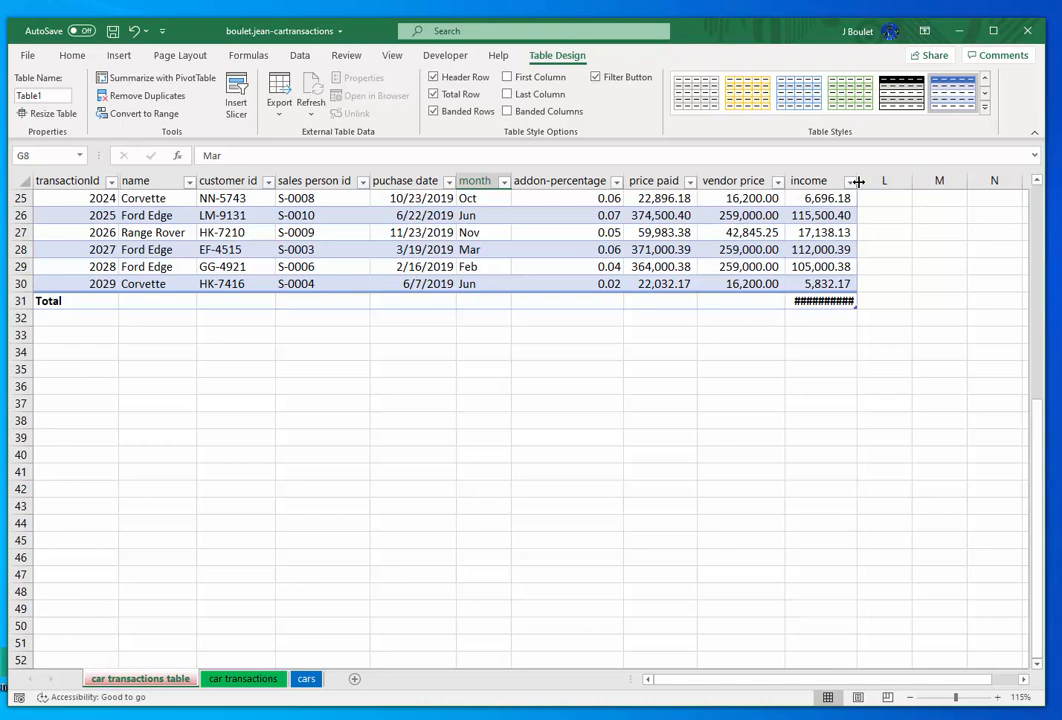
{"action": "double_click", "coordinate": [858, 181]}
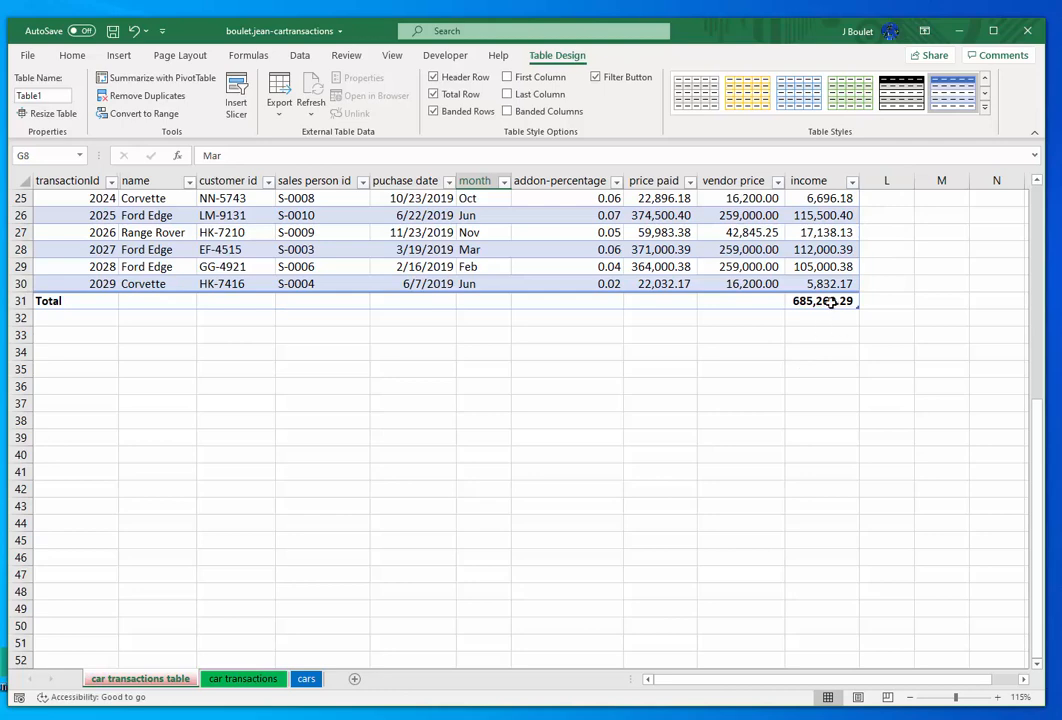
- Turn the table's total row off and back on
{"action": "left_click", "coordinate": [72, 300]}
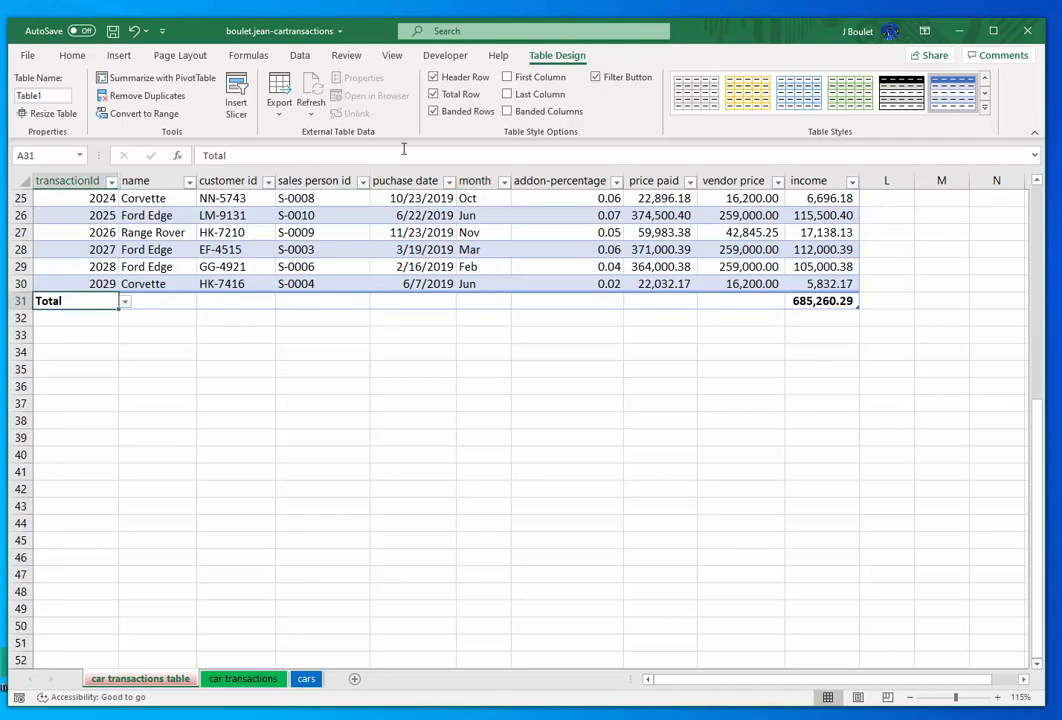
{"action": "left_click", "coordinate": [433, 94]}
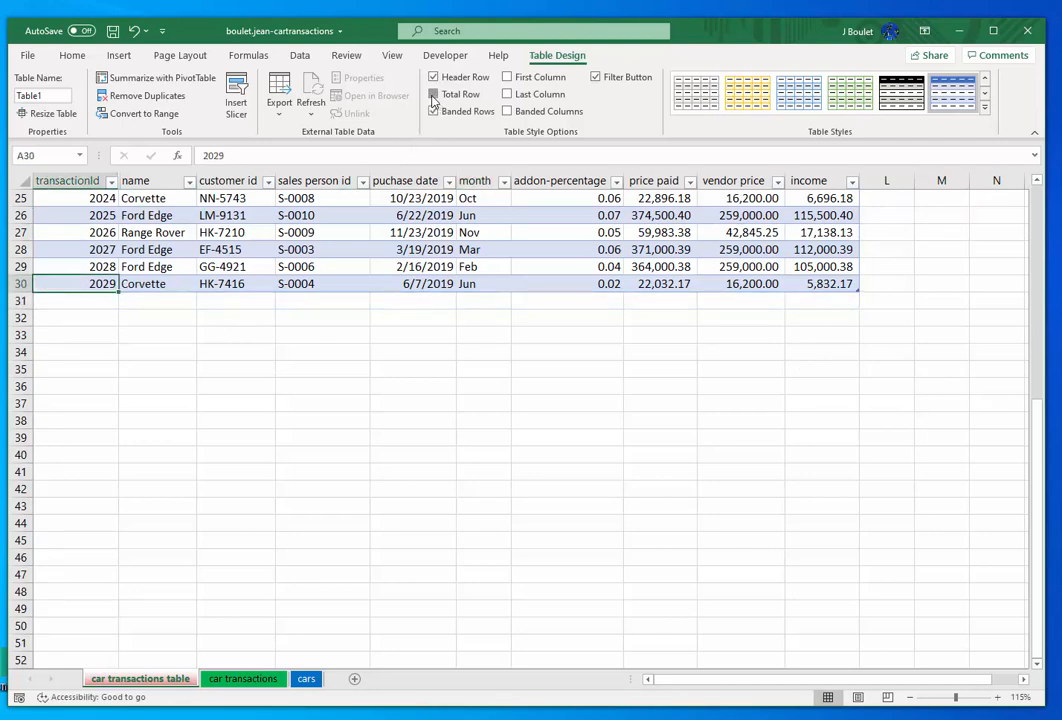
{"action": "left_click", "coordinate": [433, 94]}
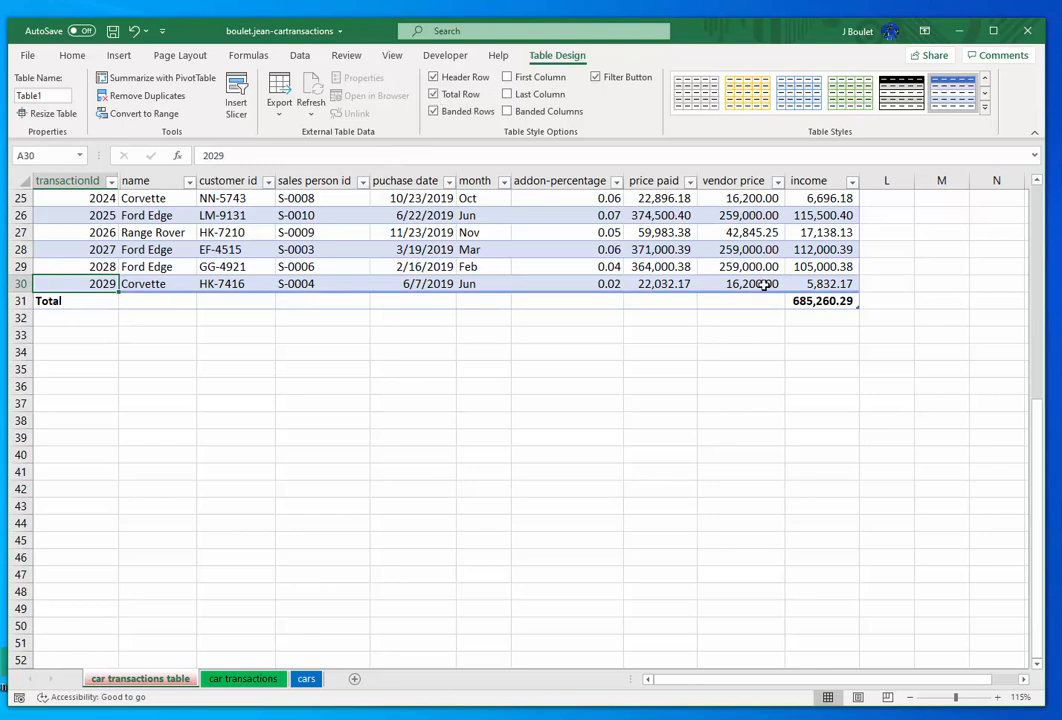
- Try the Sum and Count functions for the income column in the table's total row, ending with Count
{"action": "left_click", "coordinate": [843, 301]}
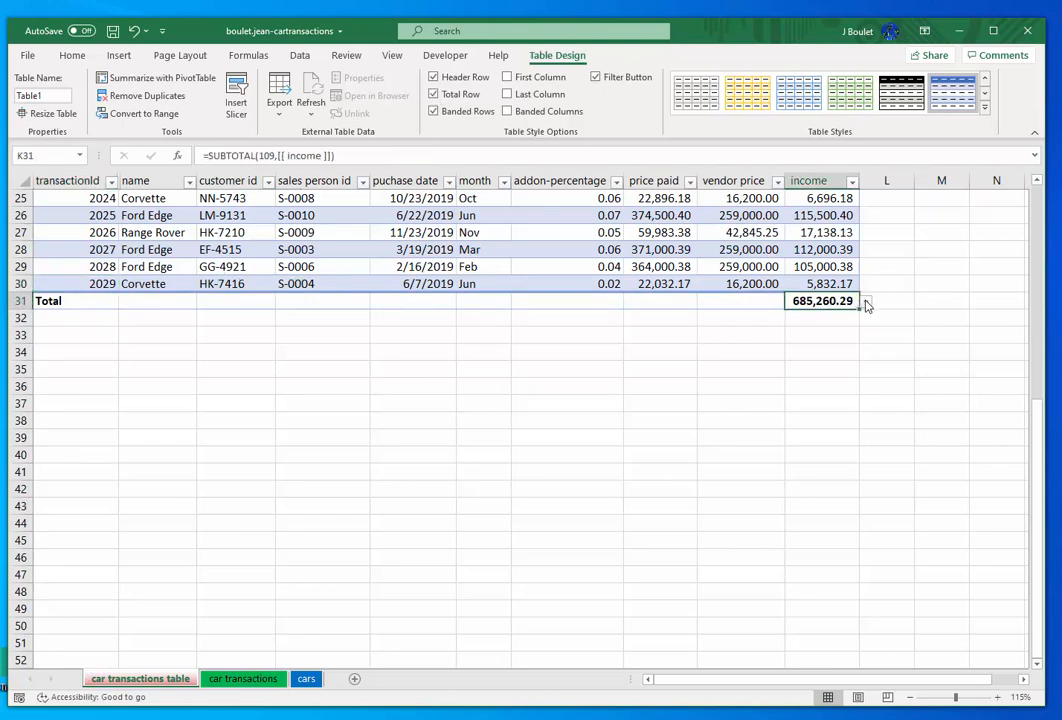
{"action": "left_click", "coordinate": [866, 303]}
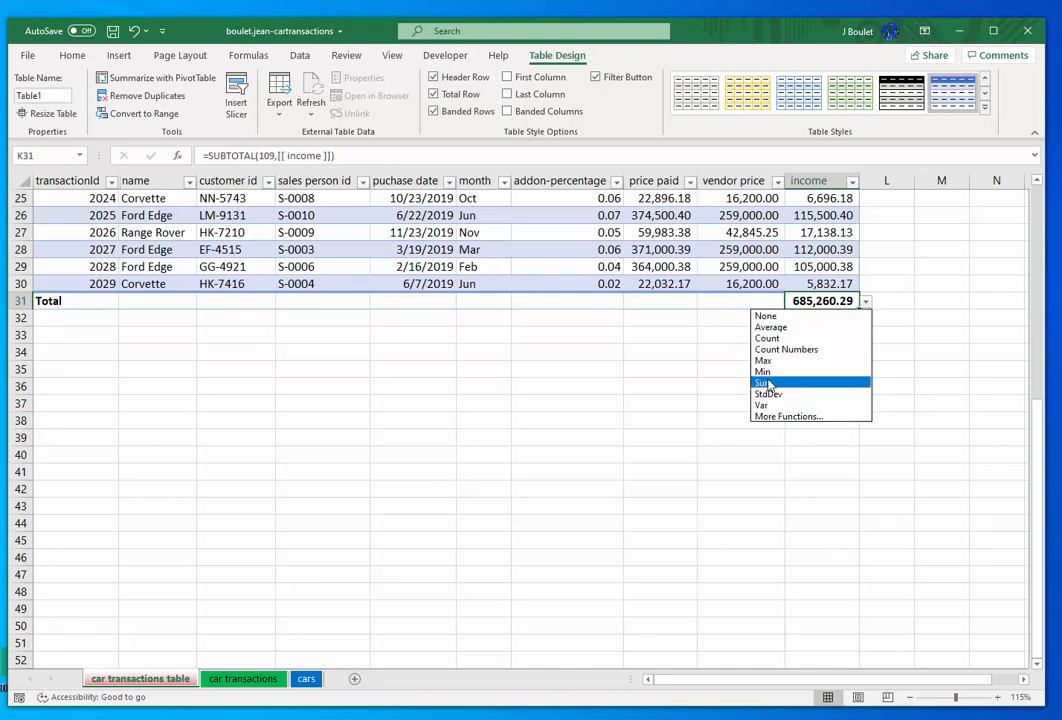
{"action": "left_click", "coordinate": [768, 384]}
{"action": "left_click", "coordinate": [866, 302]}
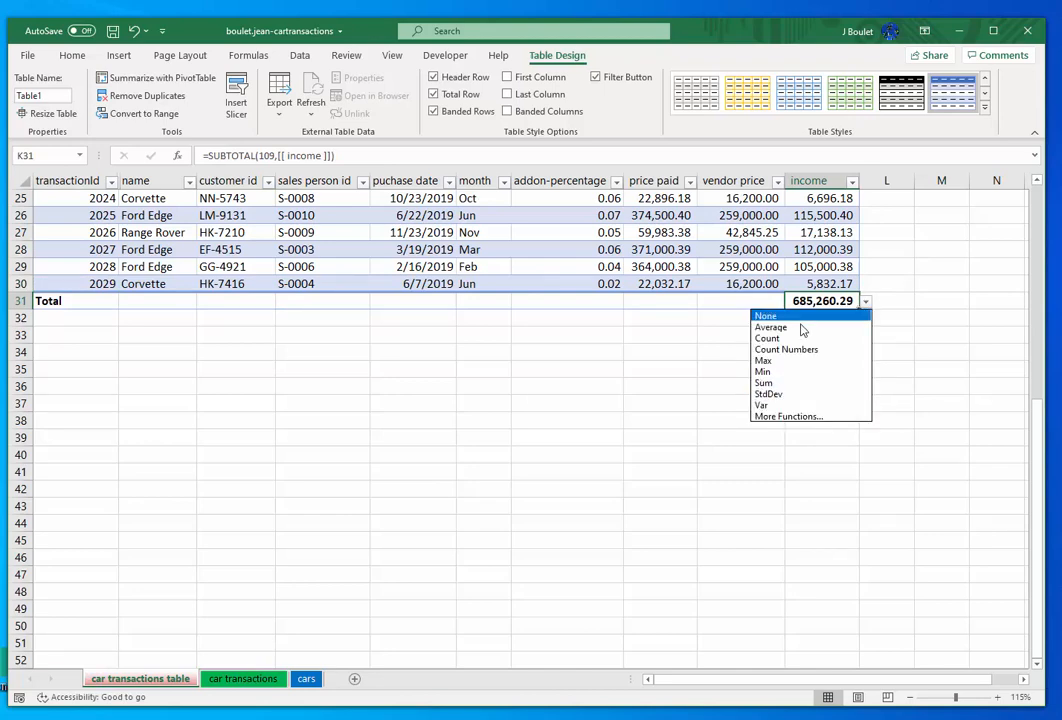
{"action": "left_click", "coordinate": [786, 349]}
{"action": "left_click", "coordinate": [815, 336]}
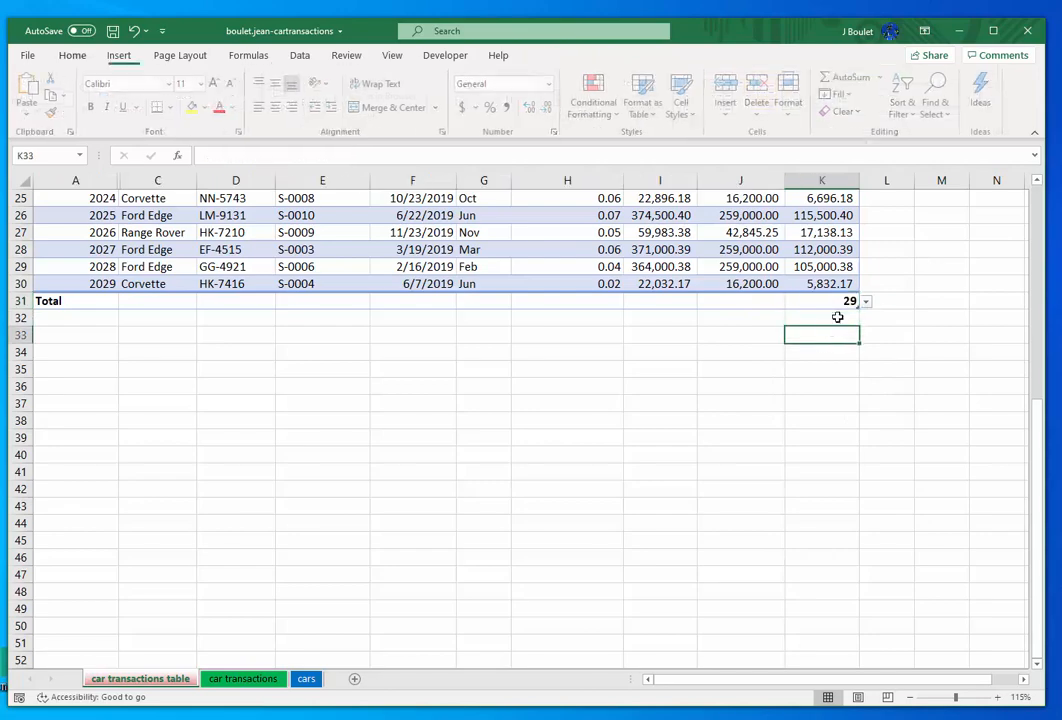
{"action": "left_click", "coordinate": [843, 301]}
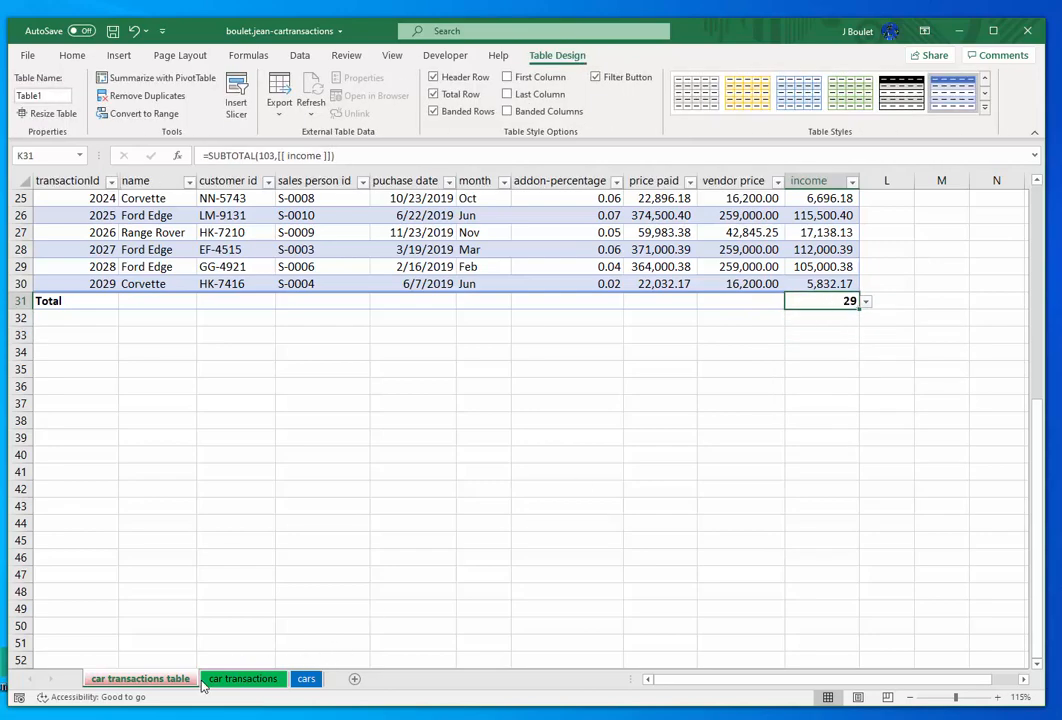
- Examine the Total Count formula in the car transactions sheet's summary and look at the cars sheet
{"action": "left_click", "coordinate": [240, 683]}
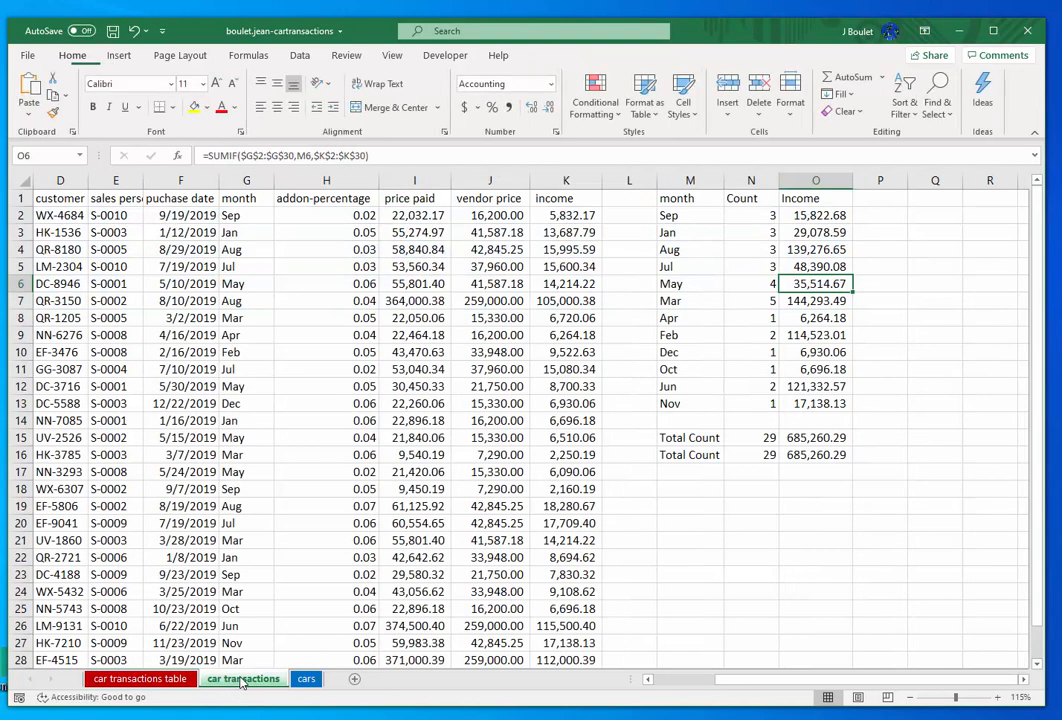
{"action": "left_click", "coordinate": [763, 438]}
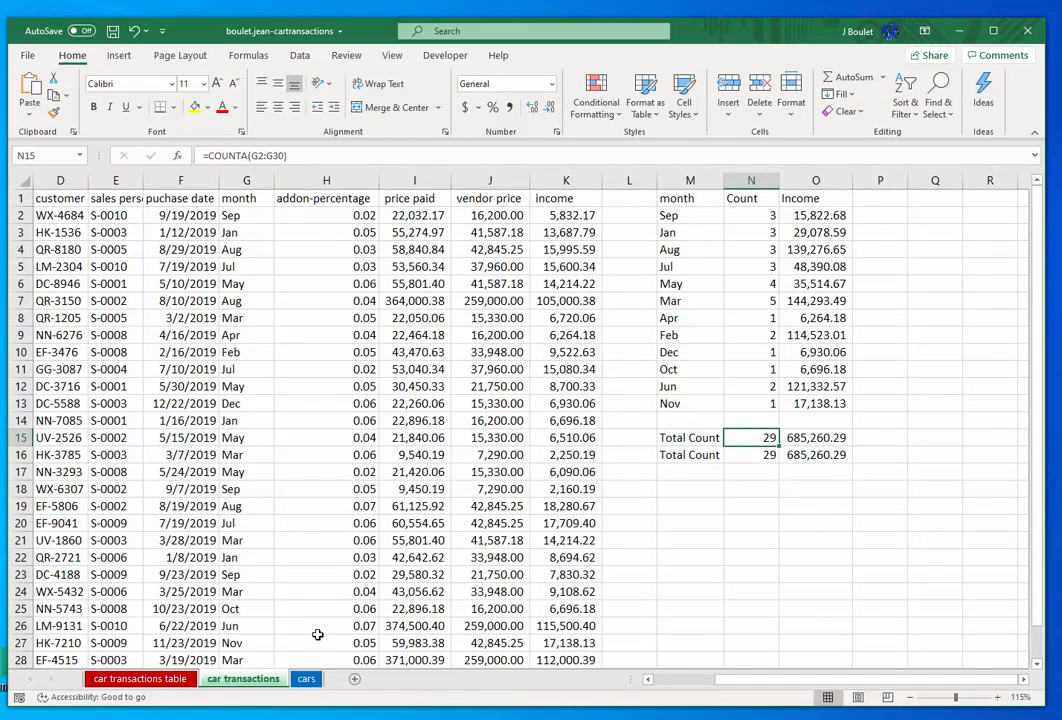
{"action": "left_click", "coordinate": [306, 679]}
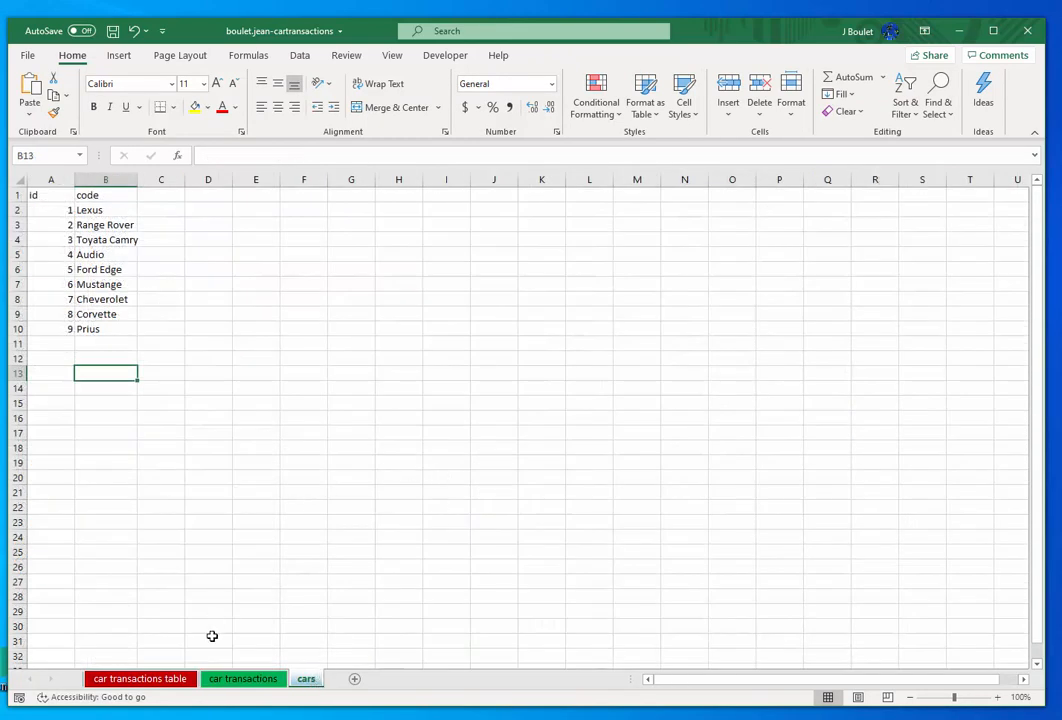
- Set the income column's total function back to Sum on the car transactions table sheet
{"action": "left_click", "coordinate": [149, 680]}
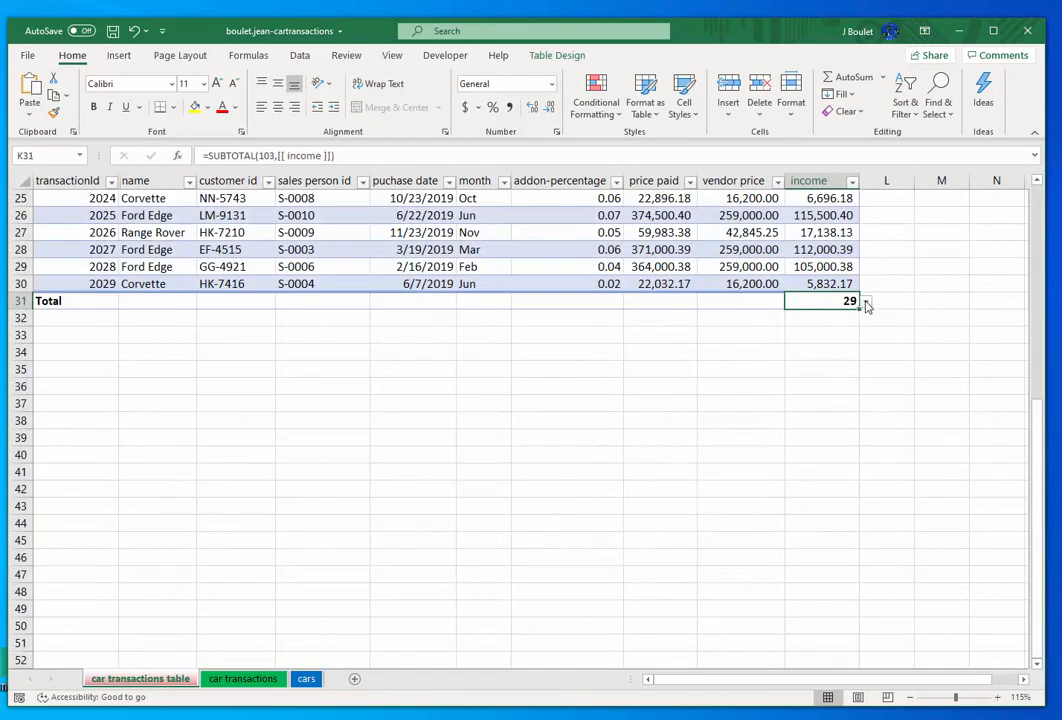
{"action": "left_click", "coordinate": [865, 302]}
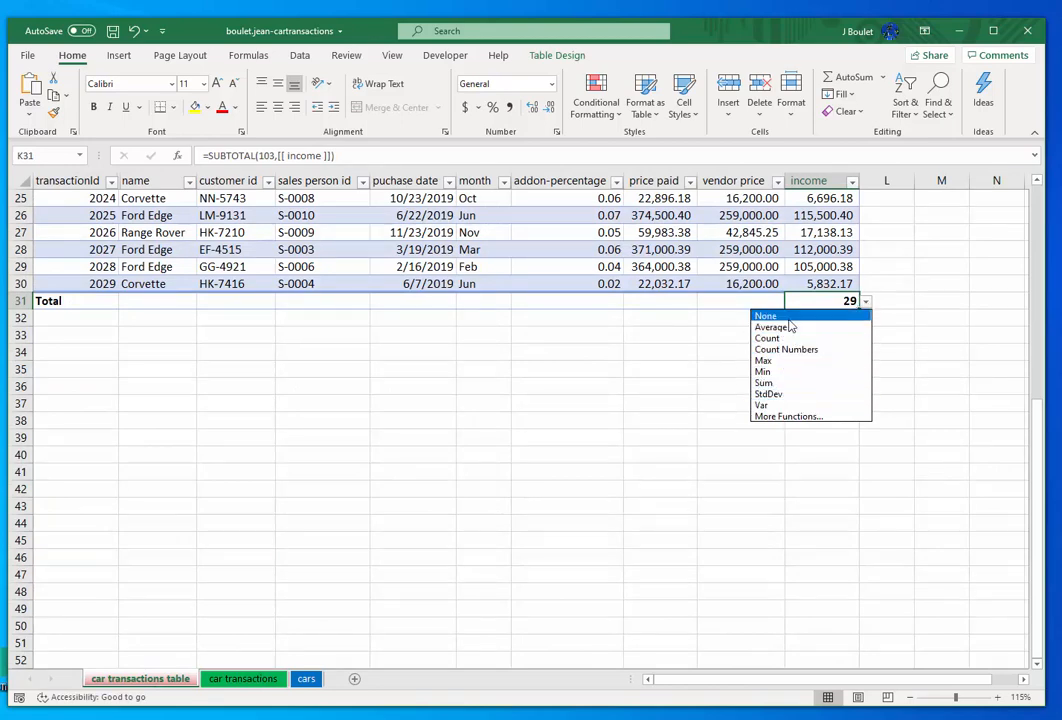
{"action": "left_click", "coordinate": [764, 383]}
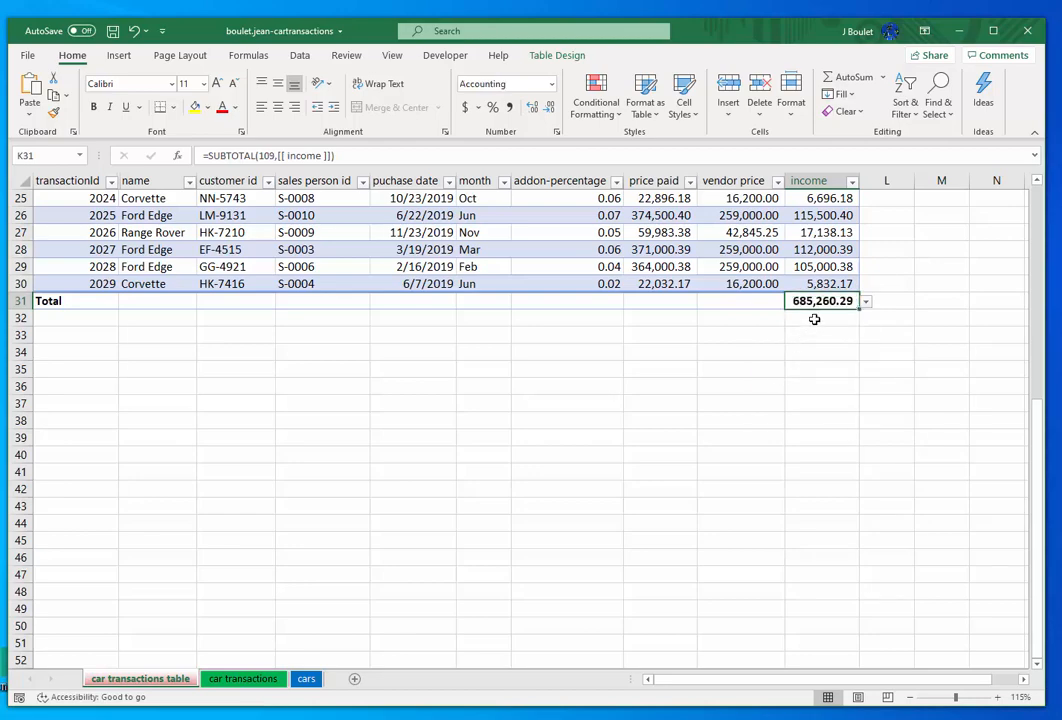
- Compare the table's total income with the two total income formulas in the car transactions sheet's summary
{"action": "scroll", "coordinate": [813, 318], "scroll_direction": "up", "scroll_amount": 2}
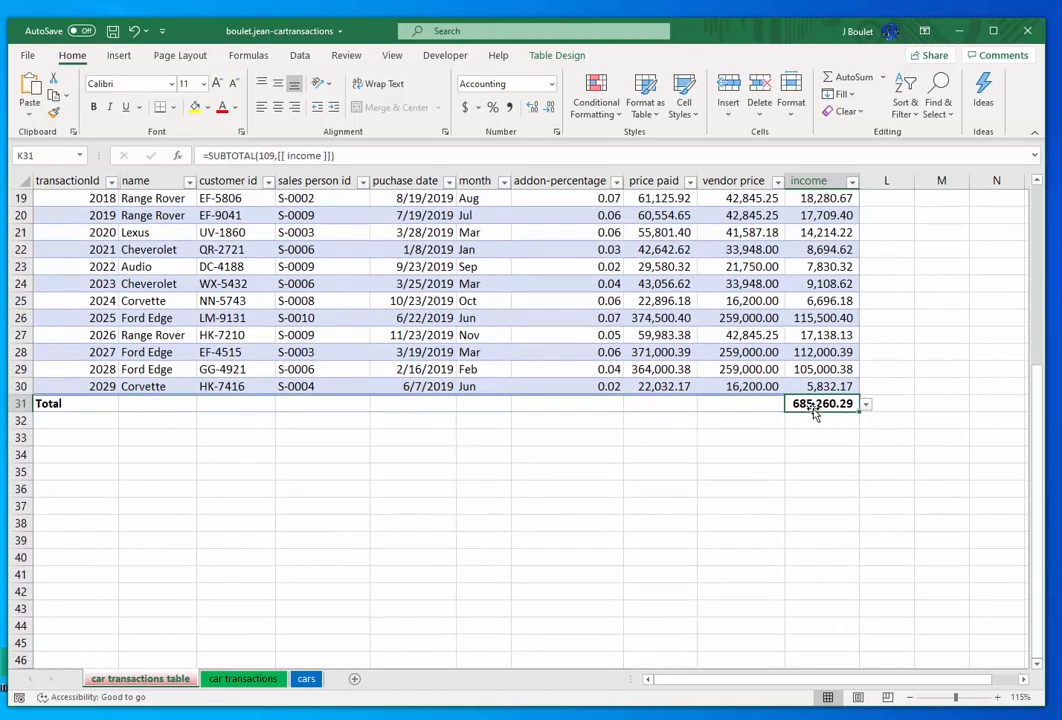
{"action": "left_click", "coordinate": [244, 679]}
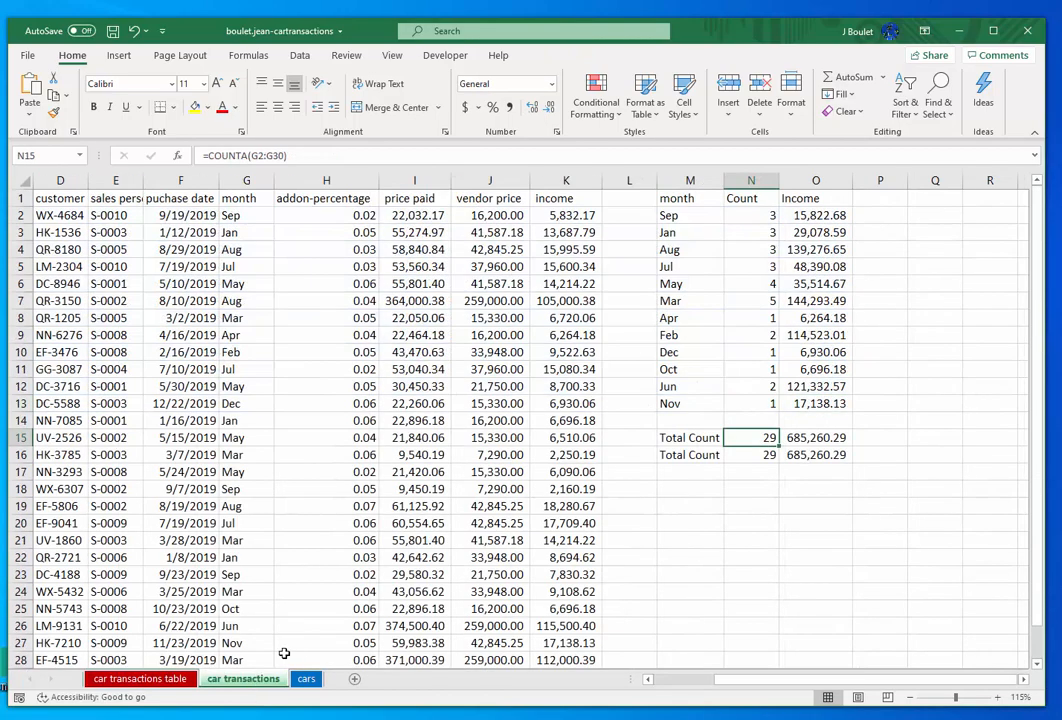
{"action": "left_click", "coordinate": [818, 454]}
{"action": "left_click", "coordinate": [815, 438]}
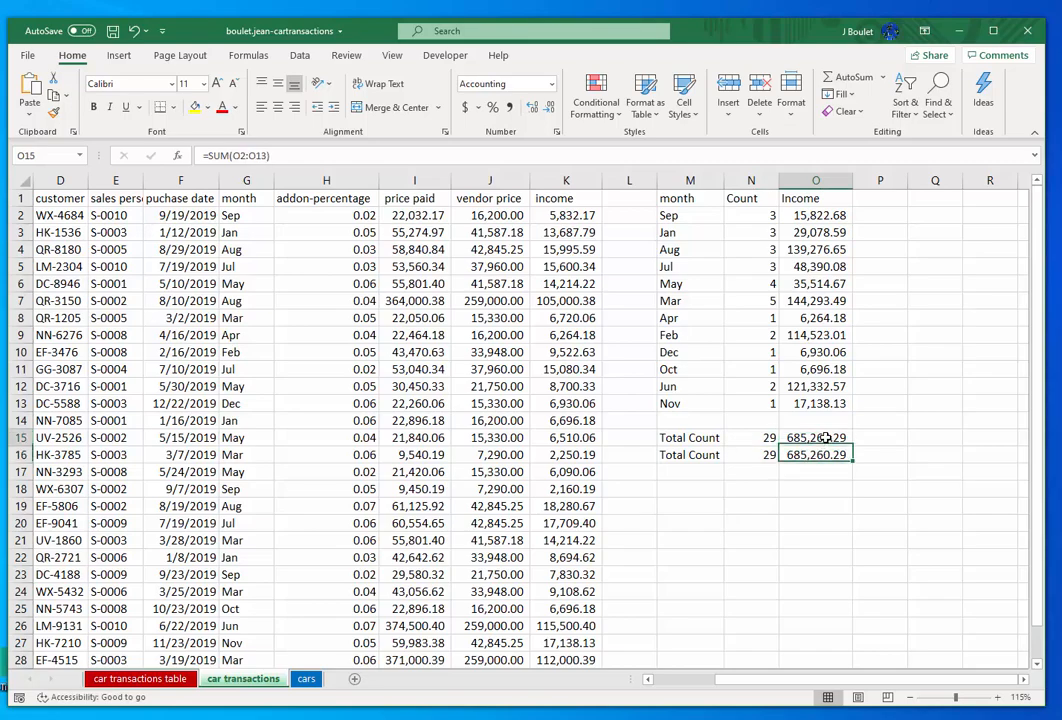
{"action": "left_click", "coordinate": [182, 679]}
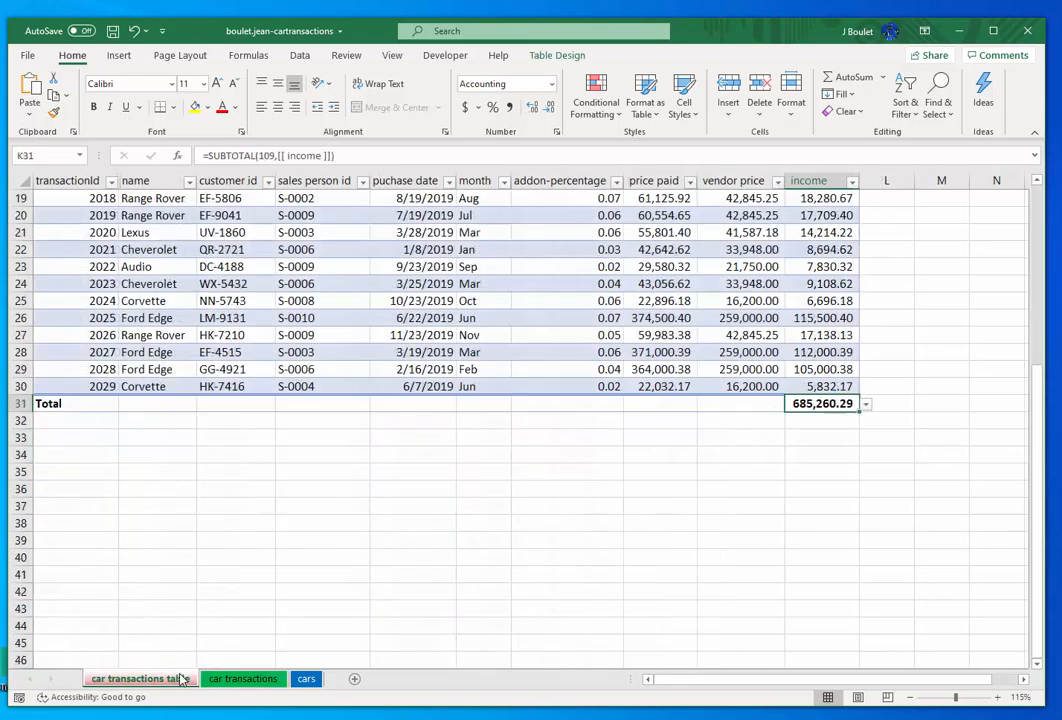
- Filter the month column of the table on the car transactions table sheet to show only Sep
{"action": "scroll", "coordinate": [872, 342], "scroll_direction": "up", "scroll_amount": 6}
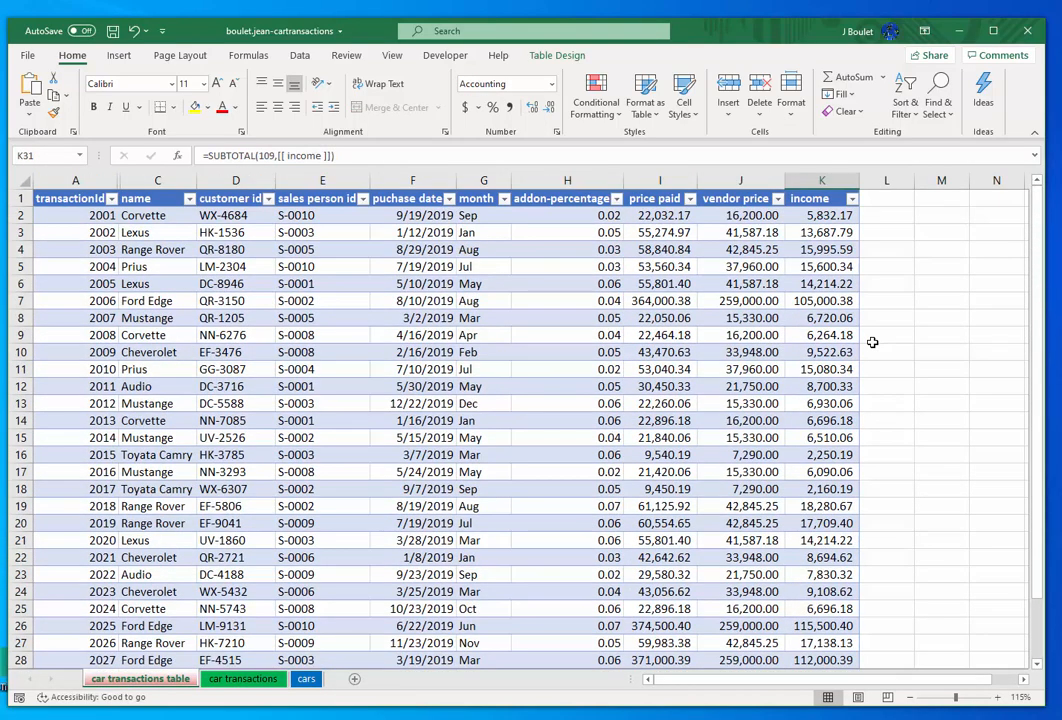
{"action": "scroll", "coordinate": [872, 342], "scroll_direction": "down", "scroll_amount": 3}
{"action": "scroll", "coordinate": [872, 342], "scroll_direction": "up", "scroll_amount": 1}
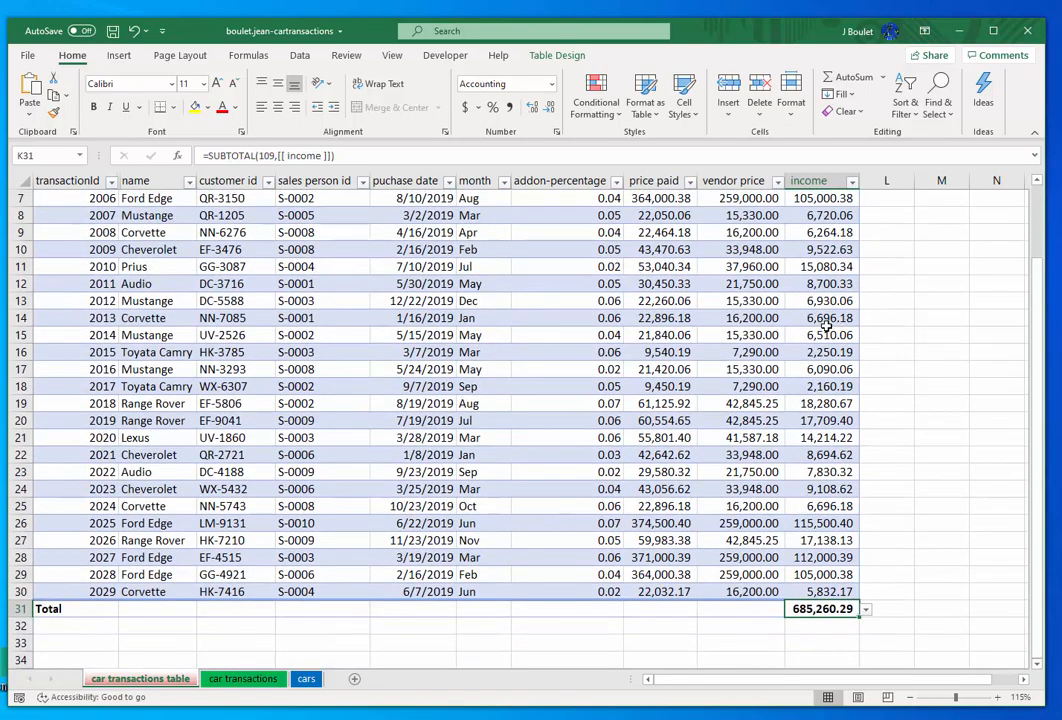
{"action": "scroll", "coordinate": [763, 282], "scroll_direction": "down", "scroll_amount": 1}
{"action": "scroll", "coordinate": [765, 285], "scroll_direction": "up", "scroll_amount": 2}
{"action": "scroll", "coordinate": [765, 285], "scroll_direction": "up", "scroll_amount": 1}
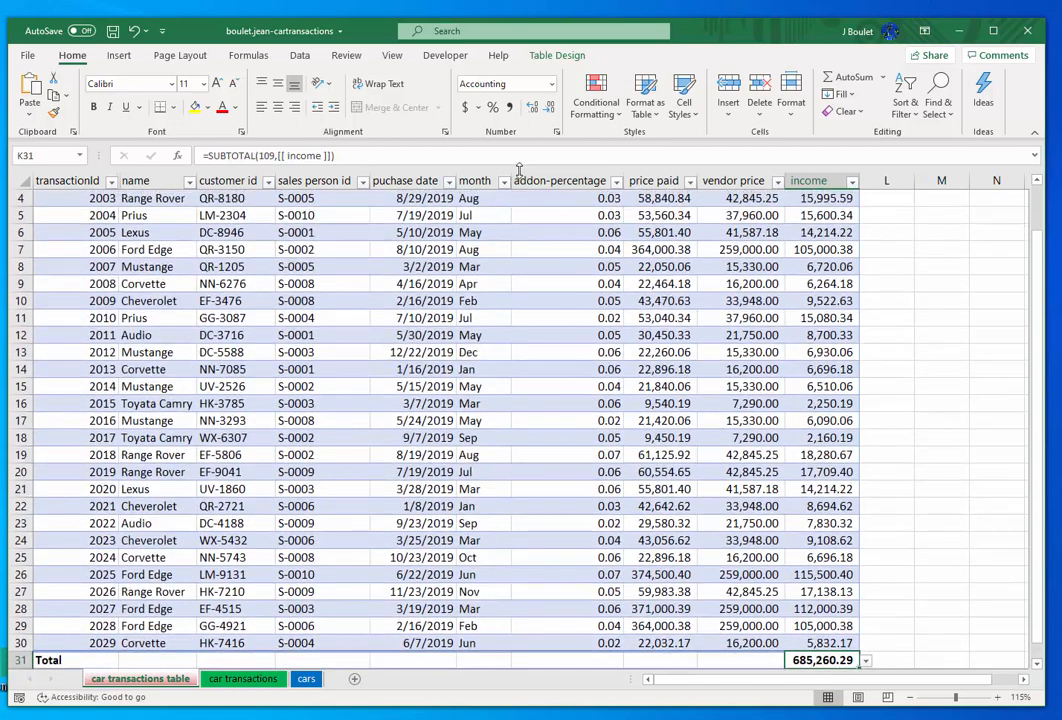
{"action": "left_click", "coordinate": [504, 181]}
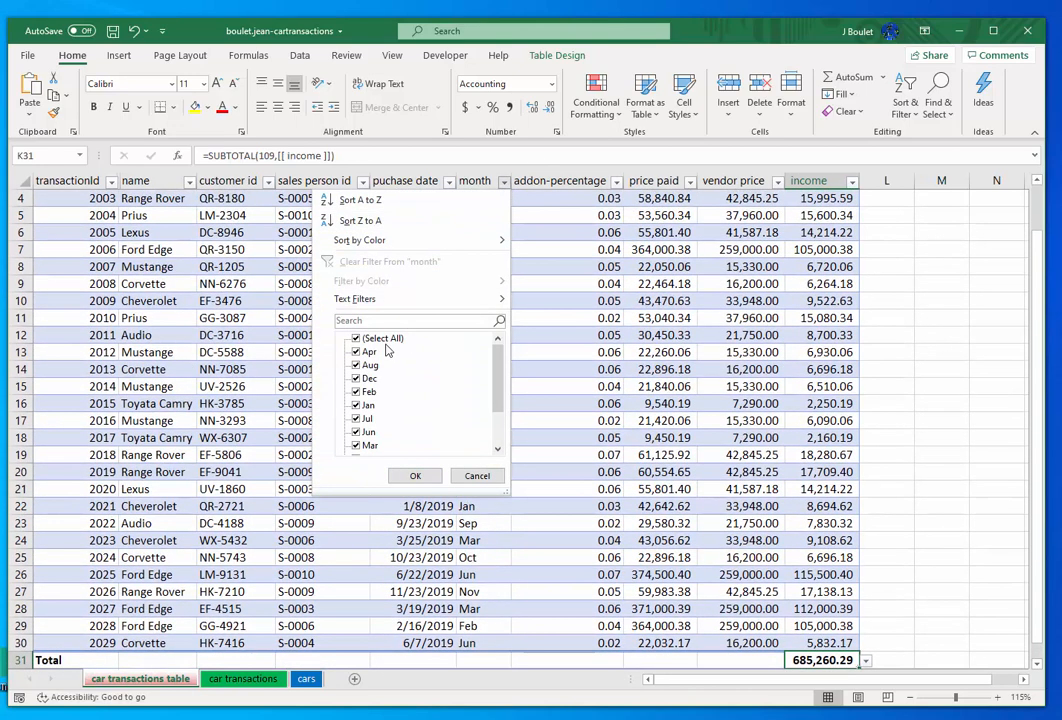
{"action": "left_click", "coordinate": [356, 339]}
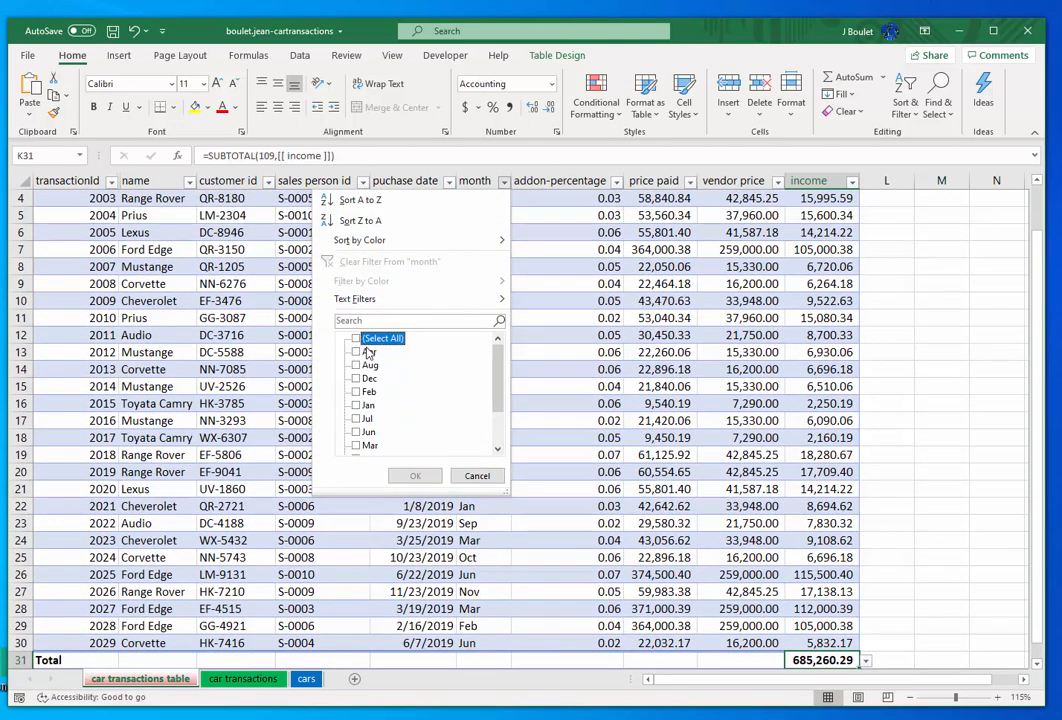
{"action": "scroll", "coordinate": [391, 374], "scroll_direction": "down", "scroll_amount": 2}
{"action": "left_click", "coordinate": [361, 446]}
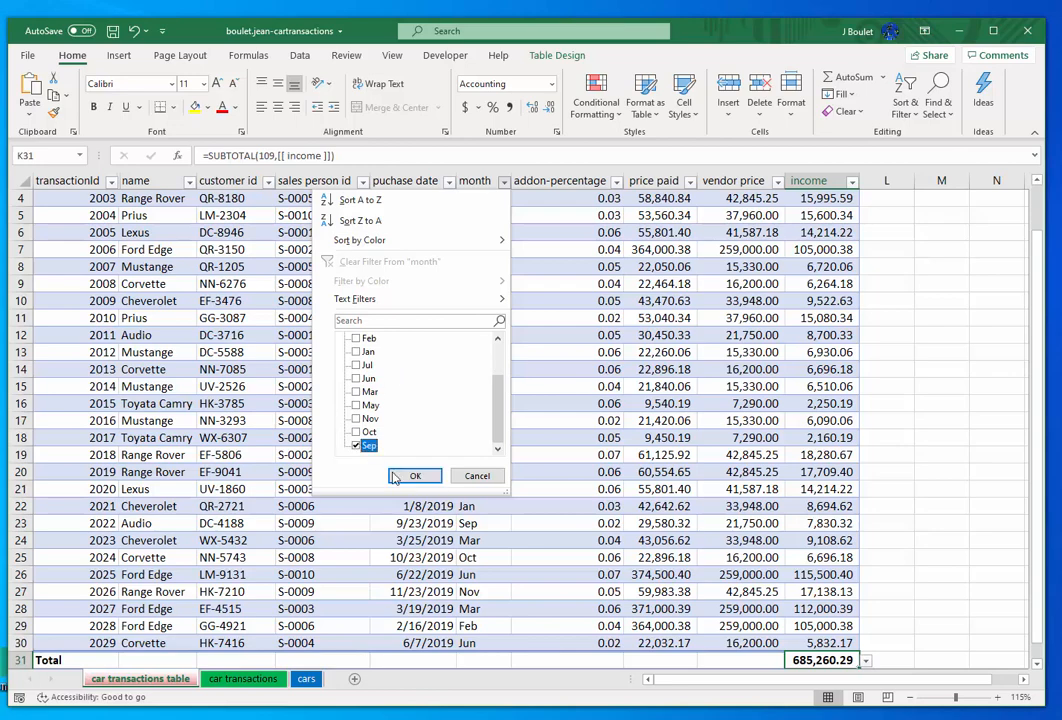
{"action": "left_click", "coordinate": [415, 475]}
- Check the filtered income total against the Sep income formula in the car transactions sheet's monthly summary
{"action": "left_click", "coordinate": [825, 263]}
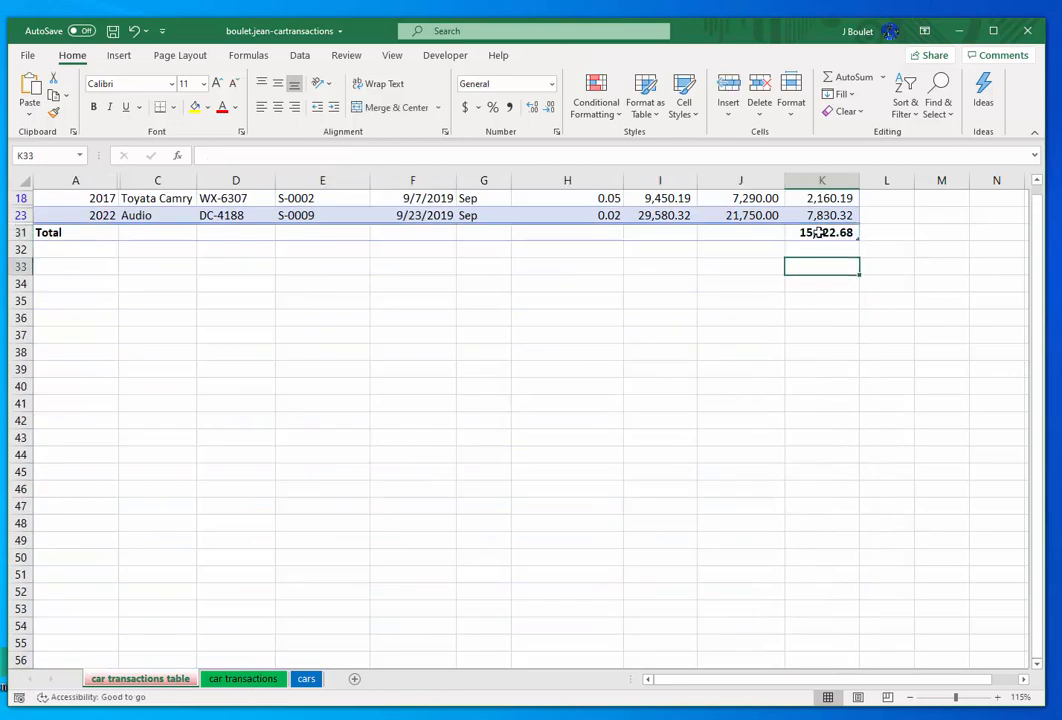
{"action": "left_click", "coordinate": [815, 232]}
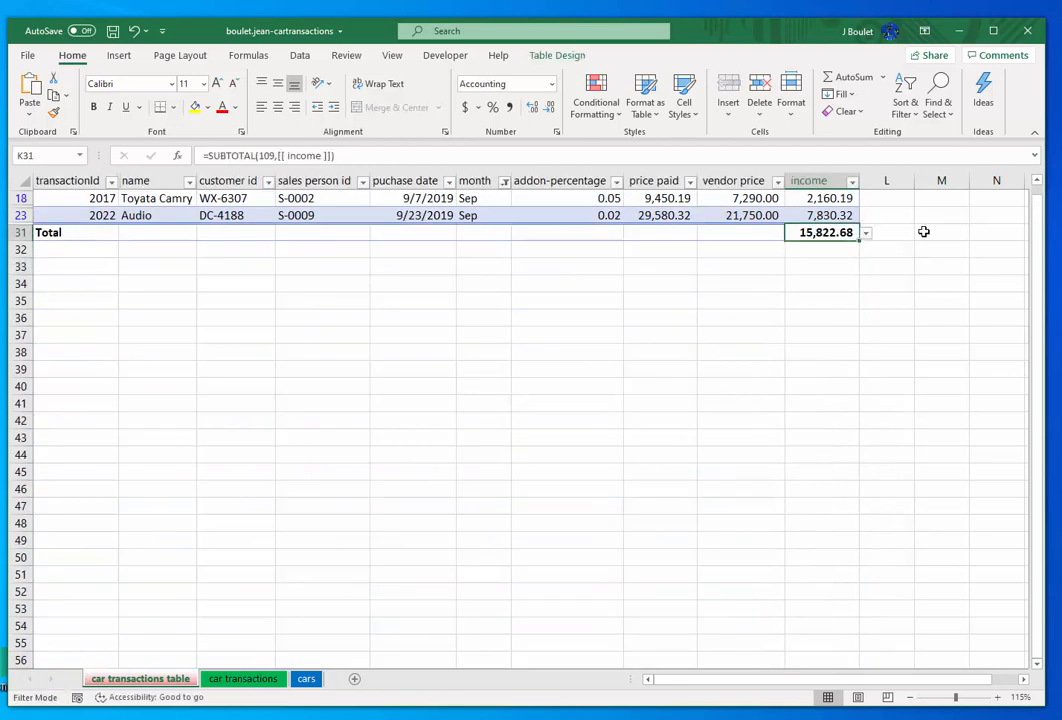
{"action": "left_click", "coordinate": [240, 681]}
{"action": "left_click", "coordinate": [826, 216]}
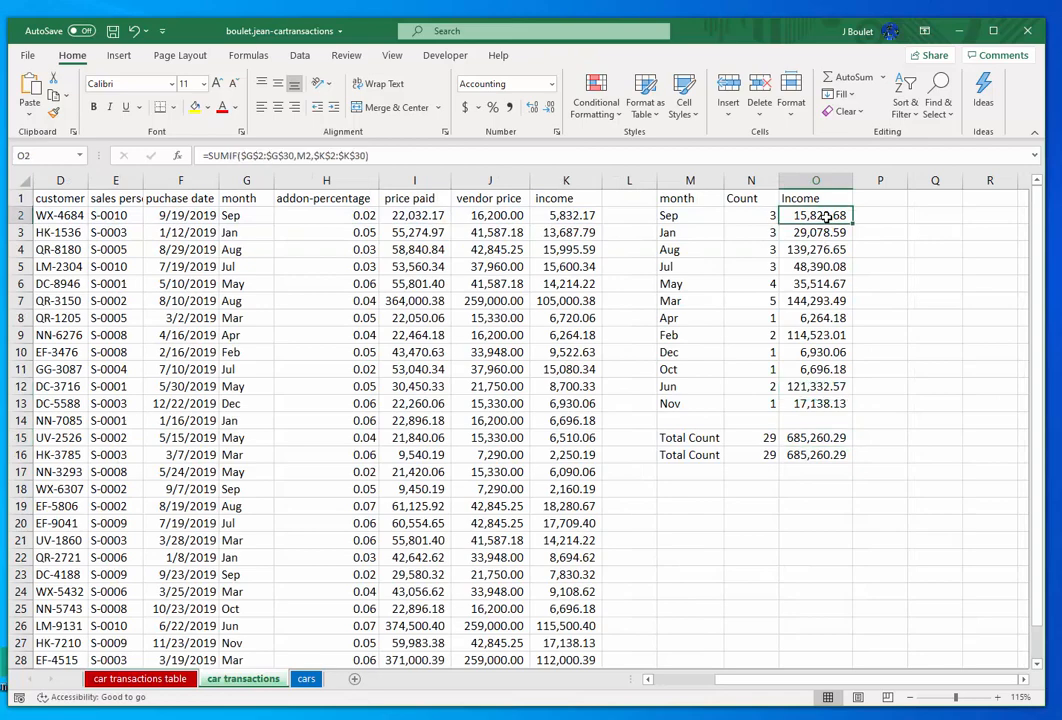
- Change the month filter on the car transactions table sheet to show only Apr
{"action": "left_click", "coordinate": [128, 684]}
{"action": "scroll", "coordinate": [818, 301], "scroll_direction": "up", "scroll_amount": 2}
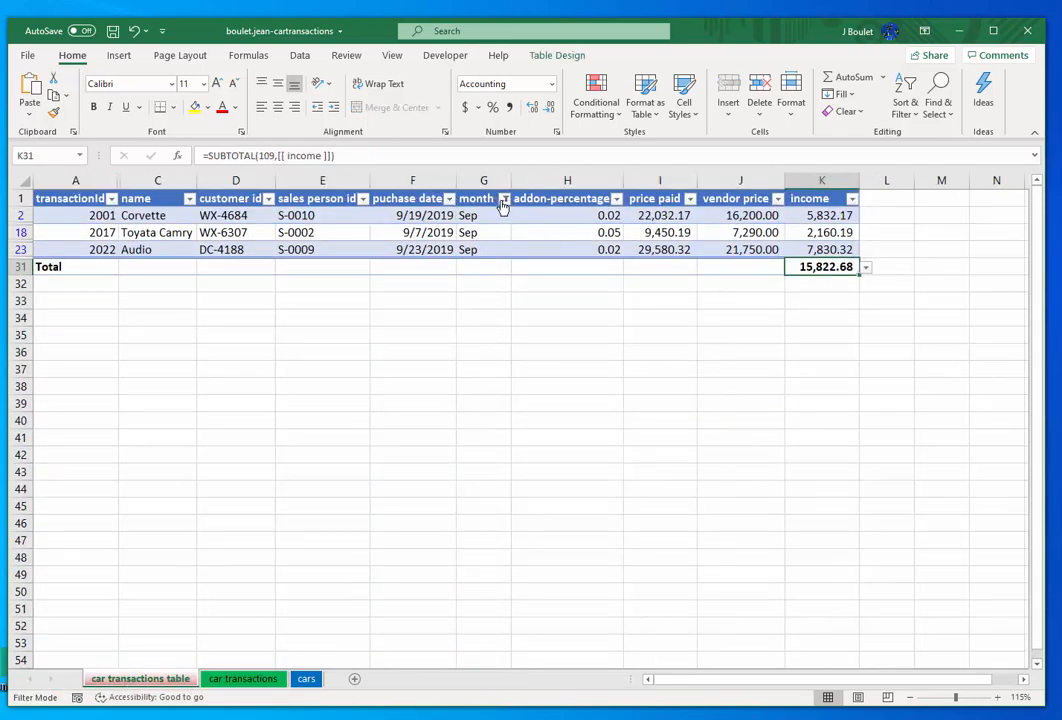
{"action": "left_click", "coordinate": [504, 199]}
{"action": "left_click", "coordinate": [356, 356]}
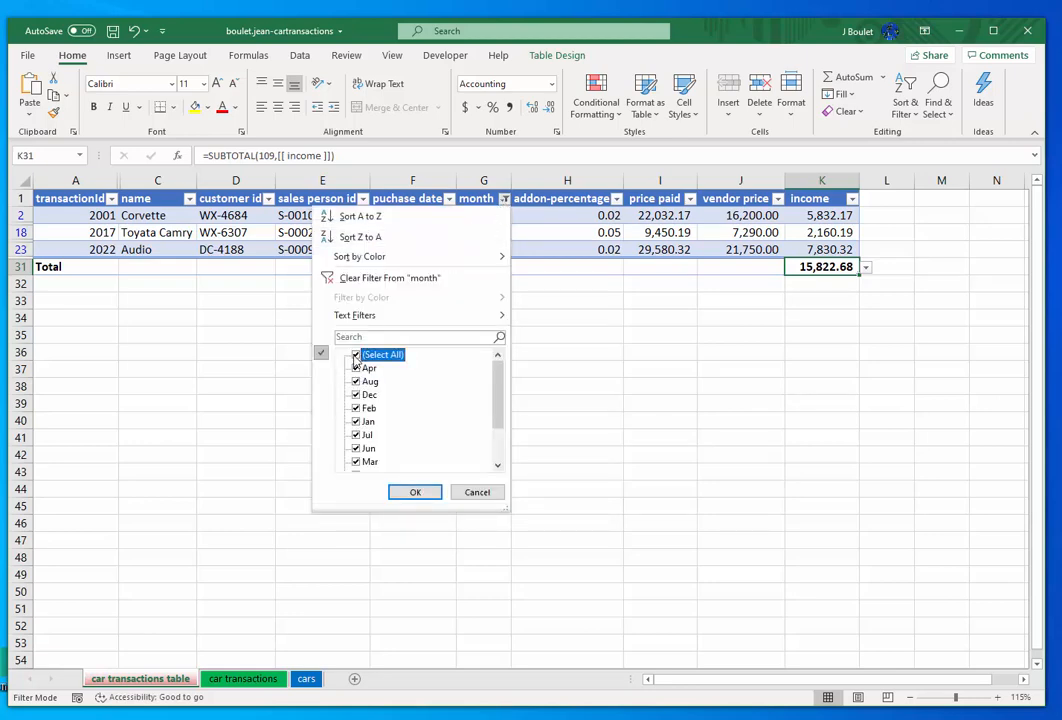
{"action": "left_click", "coordinate": [356, 356]}
{"action": "left_click", "coordinate": [356, 368]}
{"action": "left_click", "coordinate": [415, 492]}
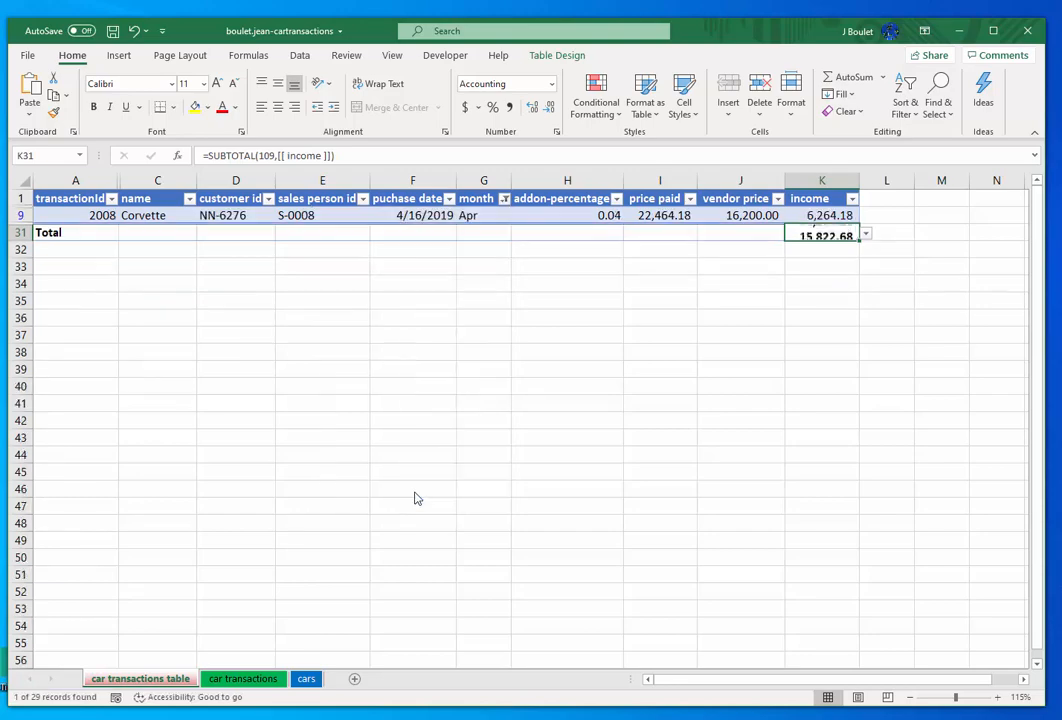
- Check the filtered income total against the Apr income formula in the car transactions sheet's monthly summary
{"action": "left_click", "coordinate": [805, 402]}
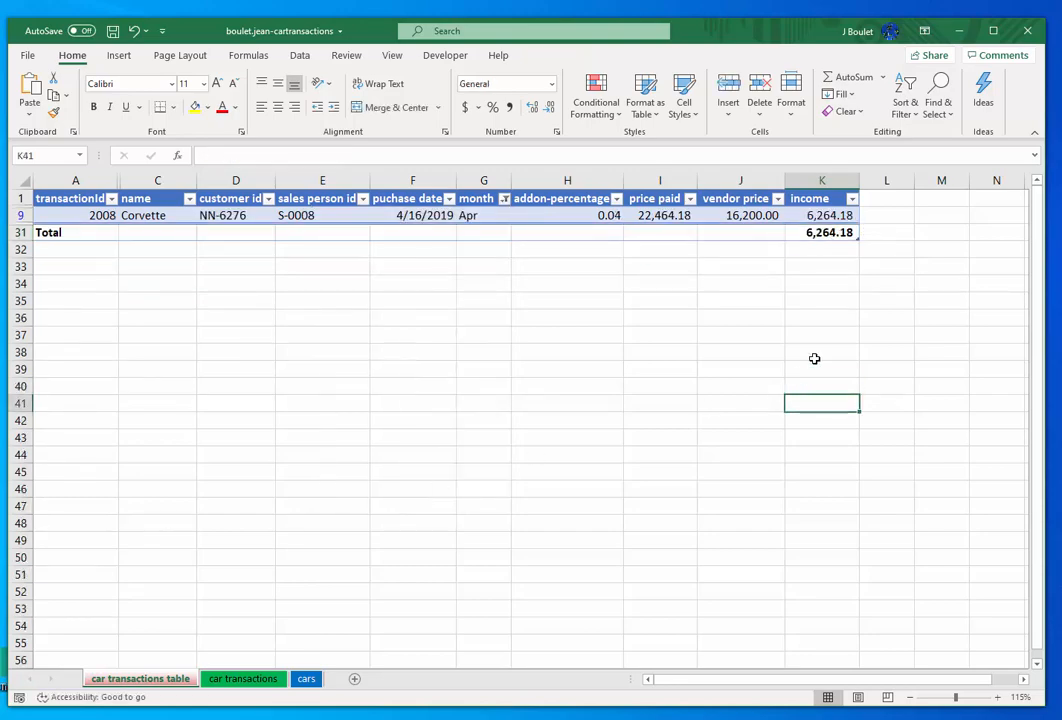
{"action": "left_click", "coordinate": [255, 683]}
{"action": "left_click", "coordinate": [870, 372]}
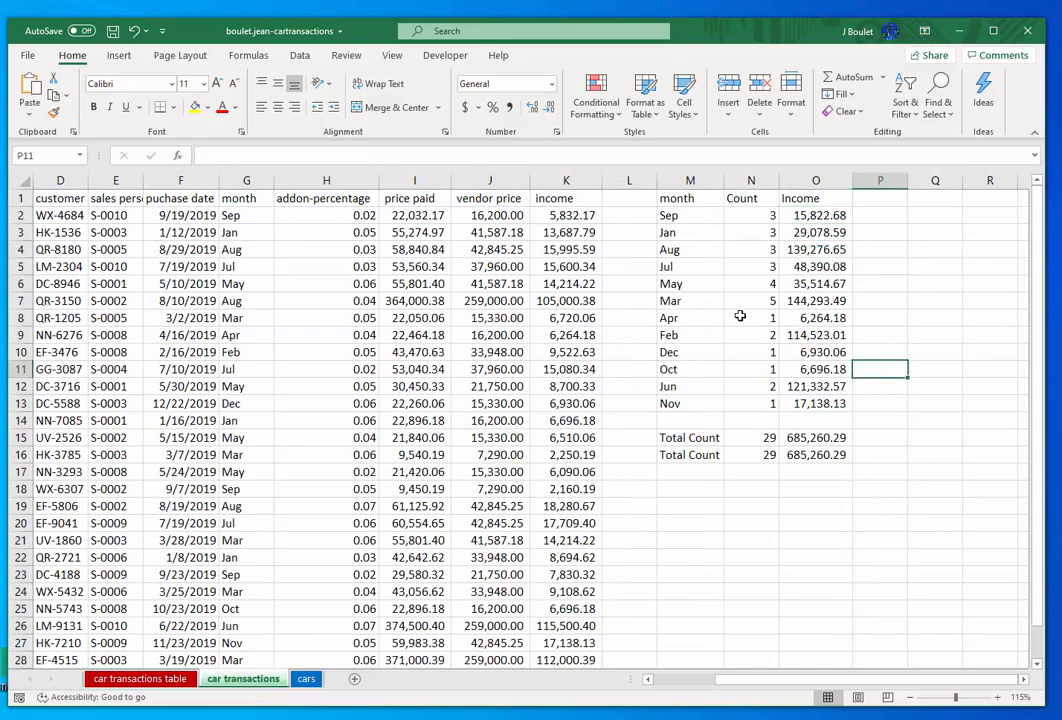
{"action": "left_click", "coordinate": [694, 318]}
{"action": "left_click", "coordinate": [827, 319]}
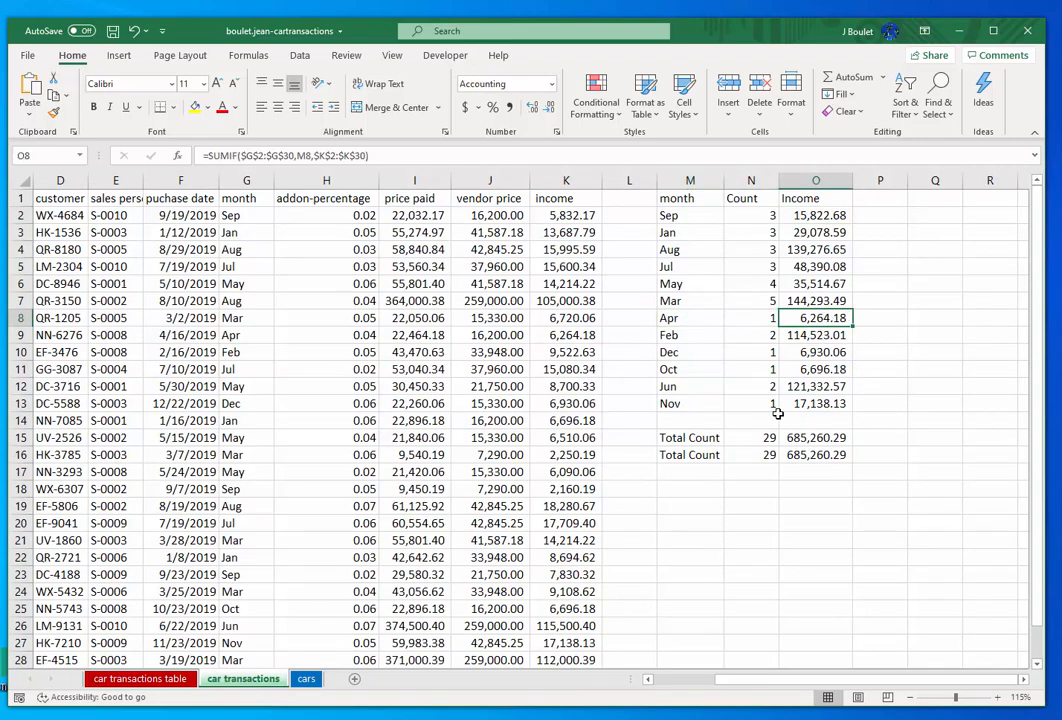
- Return to the car transactions table sheet and reset the table's month filter to include all months
{"action": "left_click", "coordinate": [137, 678]}
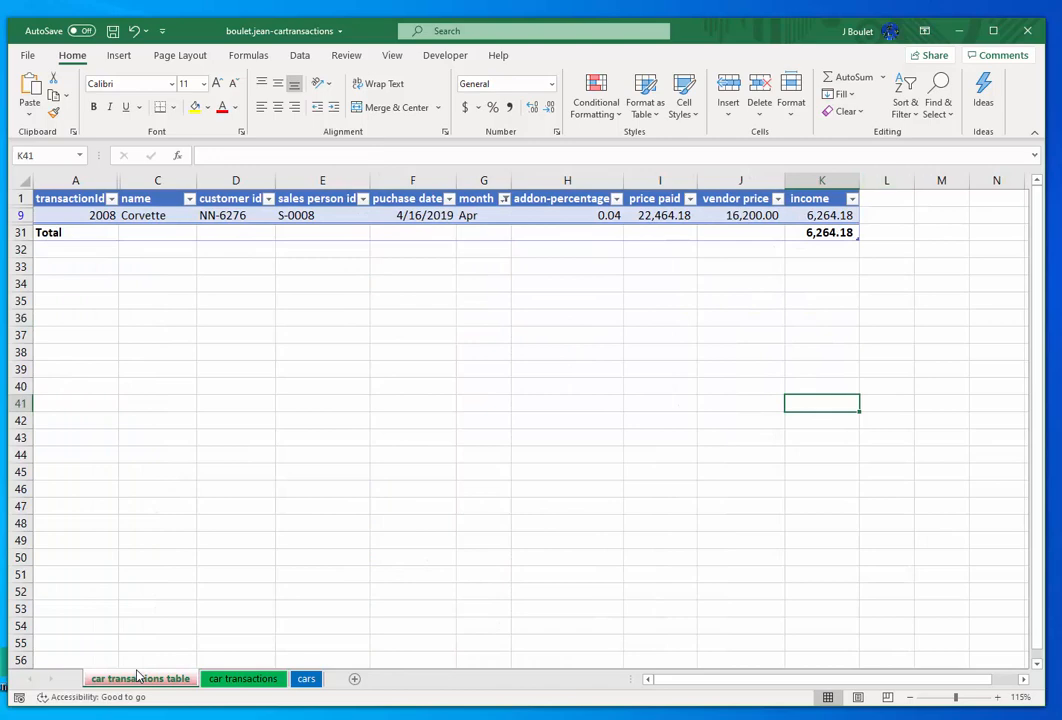
{"action": "left_click", "coordinate": [686, 360]}
{"action": "key", "text": "Up"}
{"action": "key", "text": "Up"}
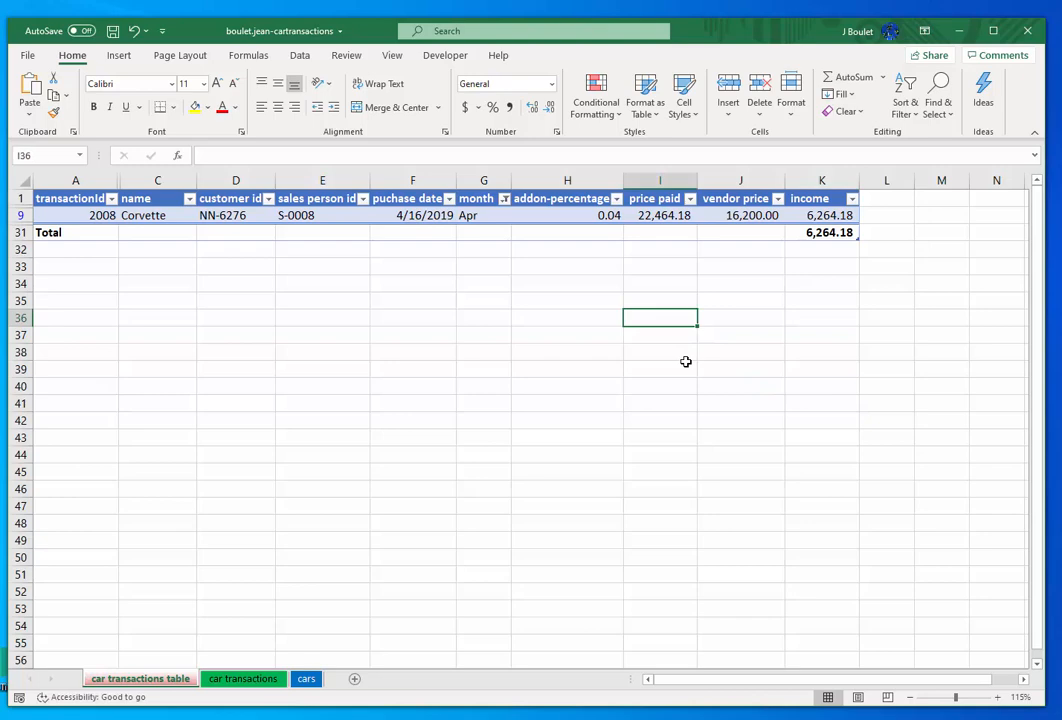
{"action": "left_click", "coordinate": [504, 199]}
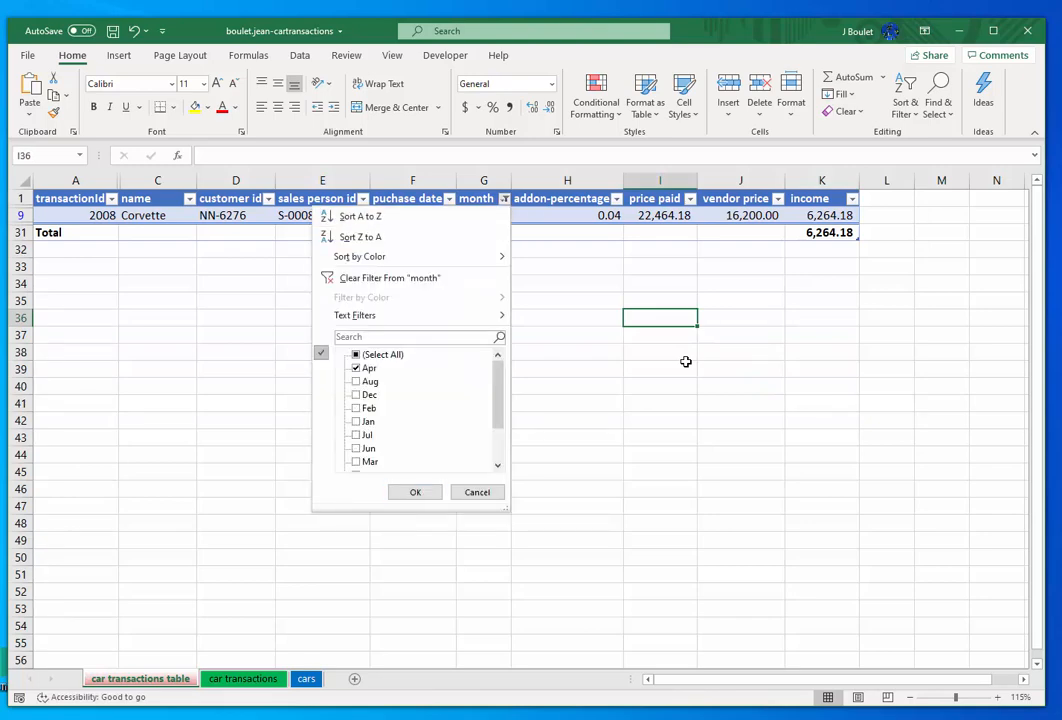
{"action": "left_click", "coordinate": [357, 355]}
{"action": "left_click", "coordinate": [357, 355]}
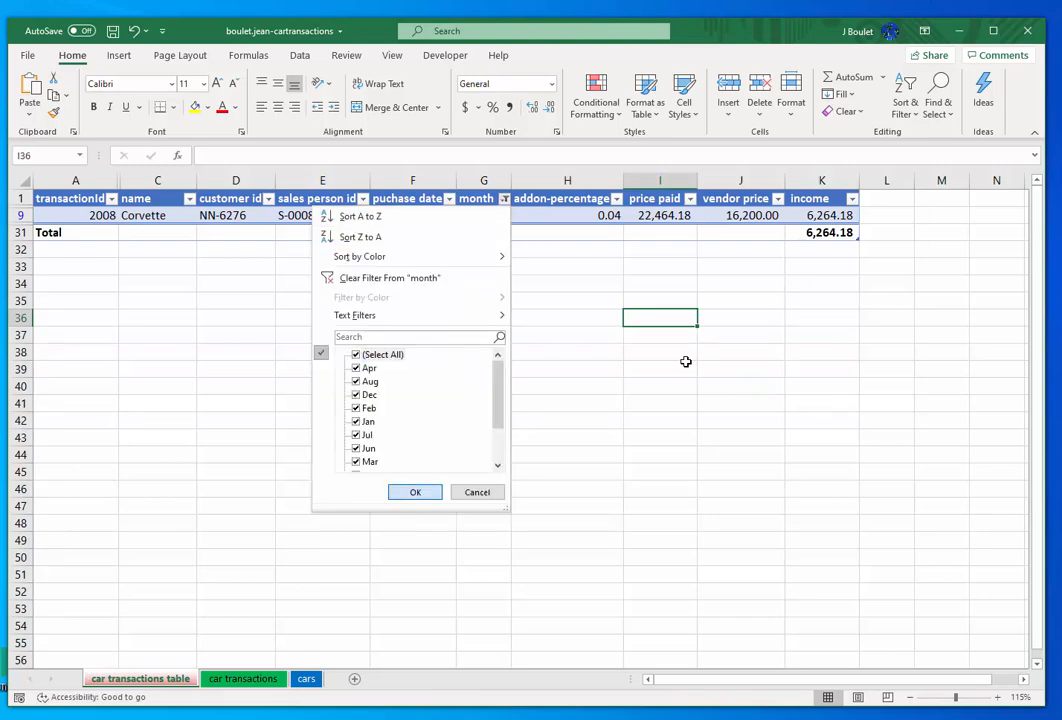
{"action": "key", "text": "Return"}
- Filter the table's month column to show only Apr, Aug and Dec
{"action": "left_click", "coordinate": [504, 199]}
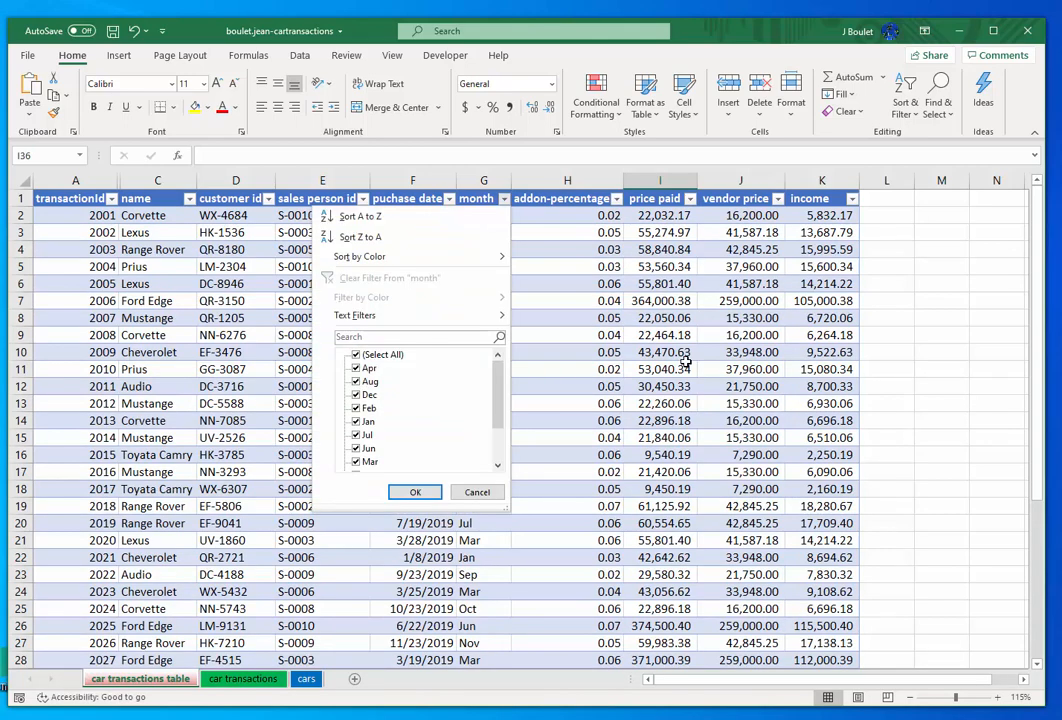
{"action": "left_click", "coordinate": [357, 355]}
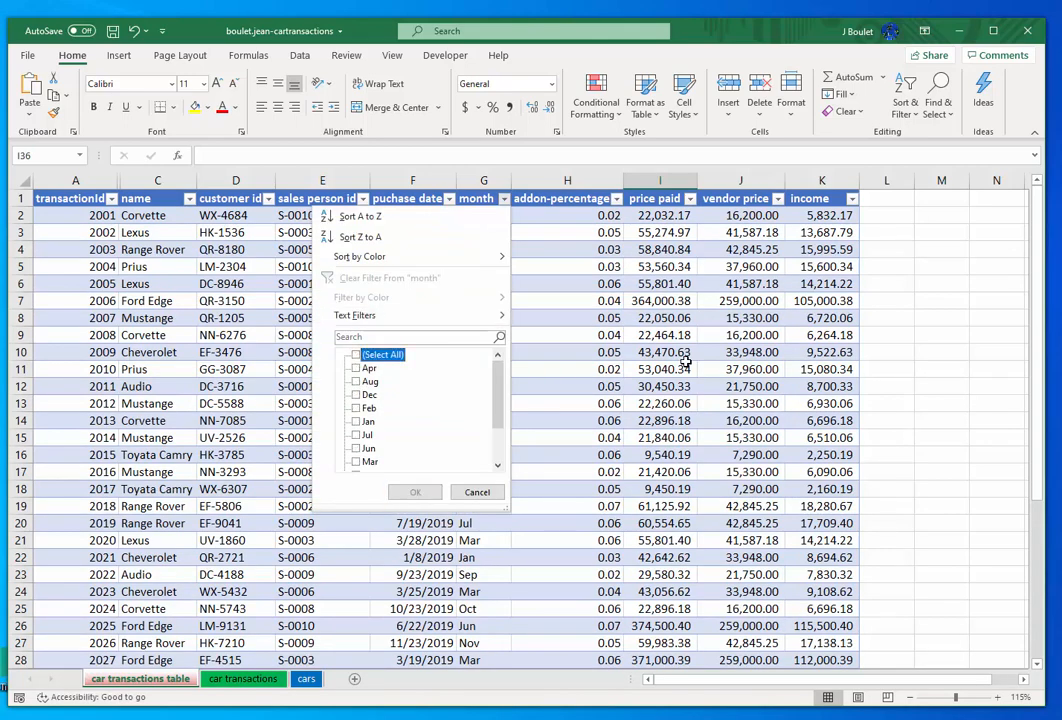
{"action": "left_click", "coordinate": [356, 368]}
{"action": "left_click", "coordinate": [356, 381]}
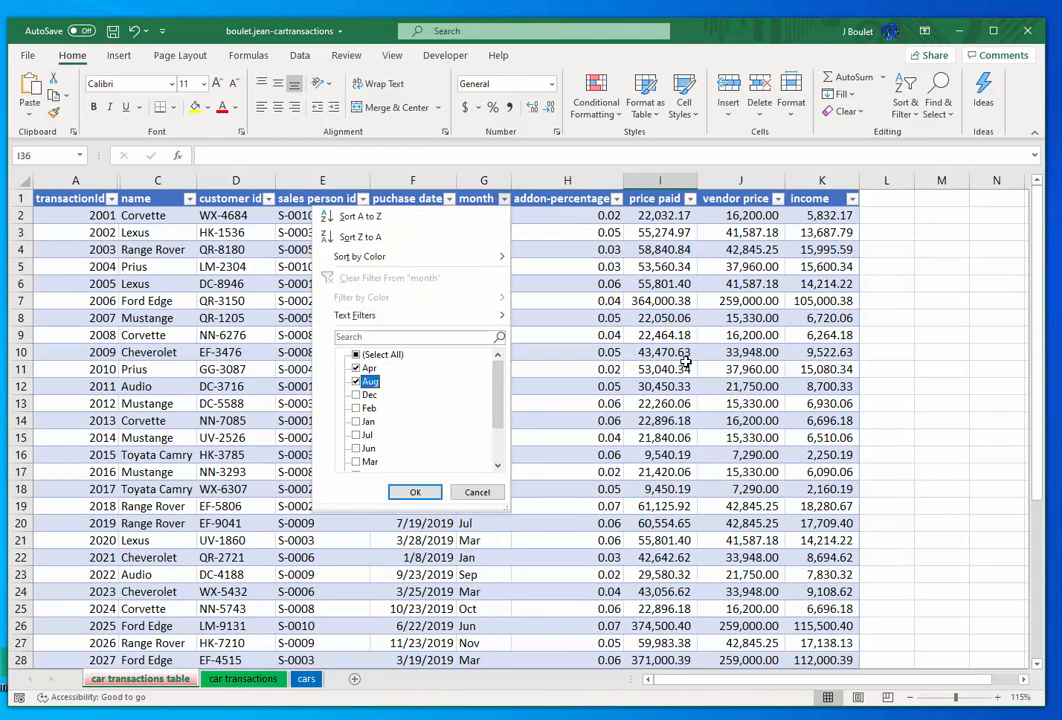
{"action": "left_click", "coordinate": [356, 394]}
{"action": "left_click", "coordinate": [415, 492]}
{"action": "key", "text": "Down"}
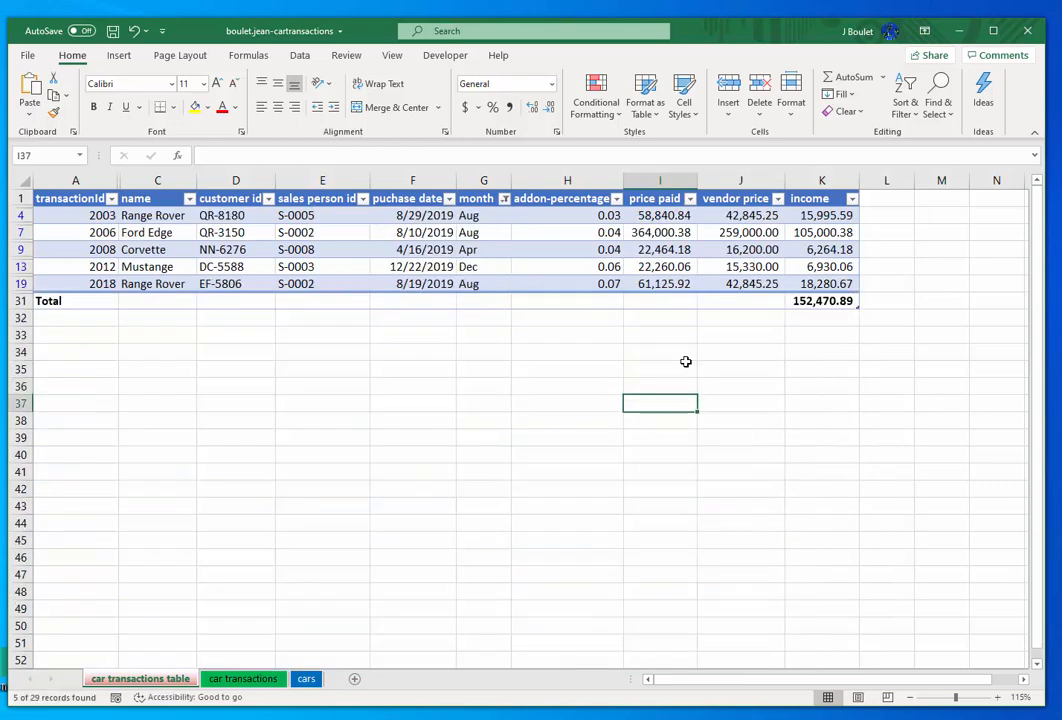
- Examine the income column's SUBTOTAL formula and the functions available for its total, without changing the function
{"action": "key", "text": "ctrl+End"}
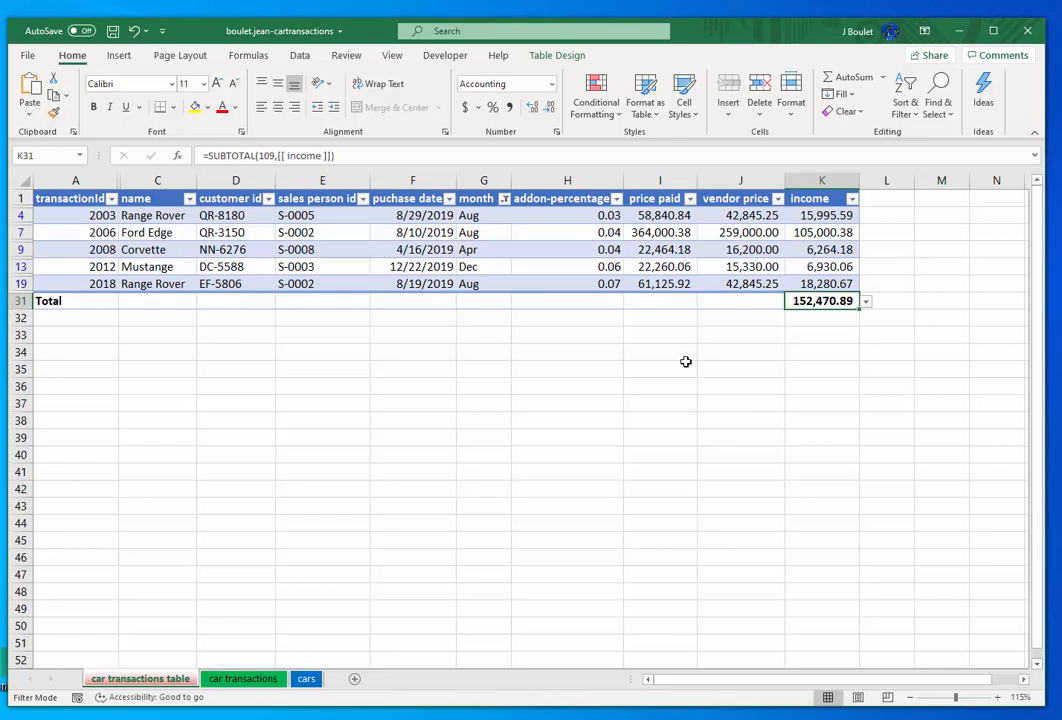
{"action": "left_click", "coordinate": [660, 233]}
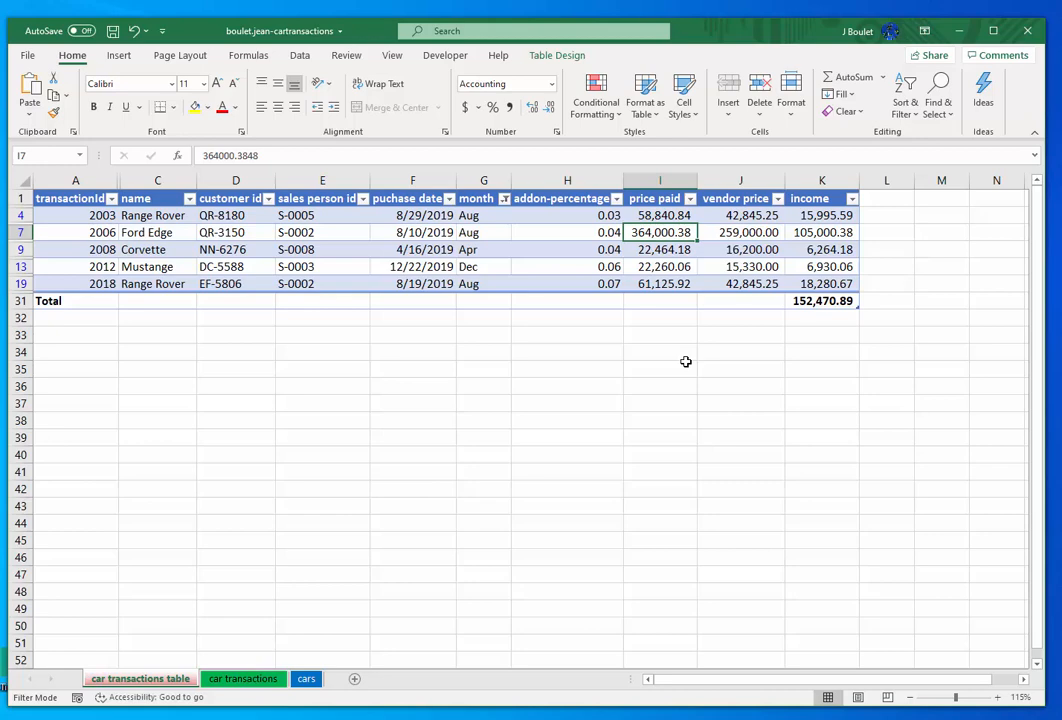
{"action": "key", "text": "ctrl+End"}
{"action": "key", "text": "alt+Down"}
{"action": "key", "text": "Up"}
{"action": "key", "text": "Up"}
{"action": "key", "text": "Up"}
{"action": "key", "text": "Up"}
{"action": "key", "text": "Up"}
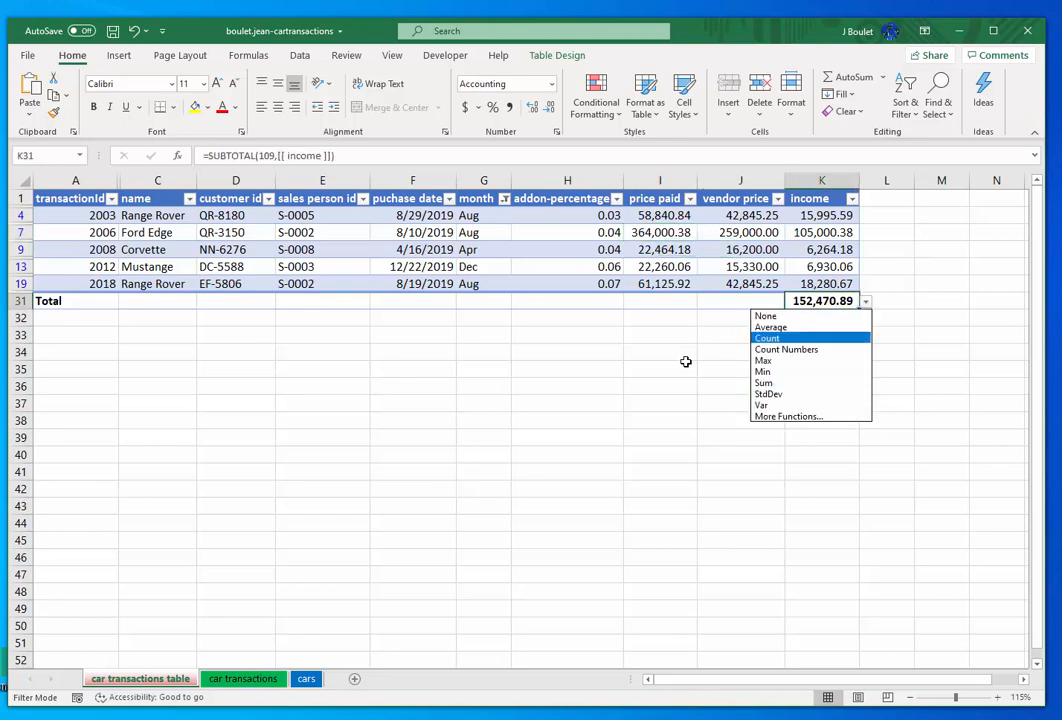
{"action": "key", "text": "Down"}
{"action": "key", "text": "Down"}
{"action": "key", "text": "Down"}
{"action": "key", "text": "Down"}
{"action": "key", "text": "Down"}
{"action": "key", "text": "Down"}
{"action": "key", "text": "Down"}
{"action": "key", "text": "Down"}
{"action": "key", "text": "Down"}
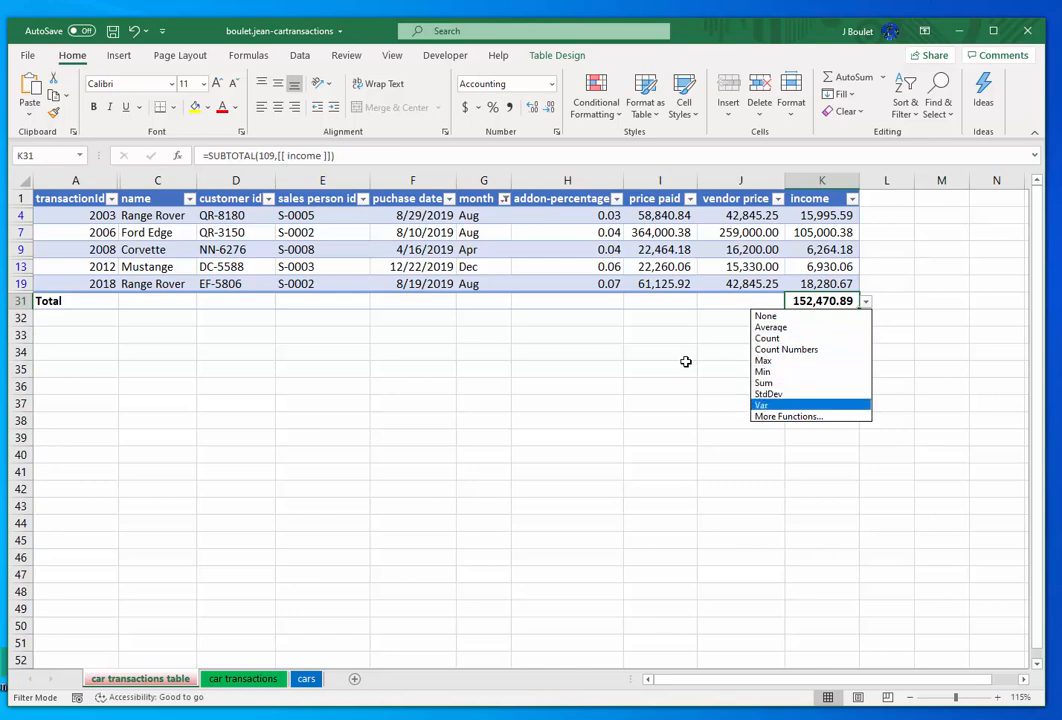
{"action": "key", "text": "Escape"}
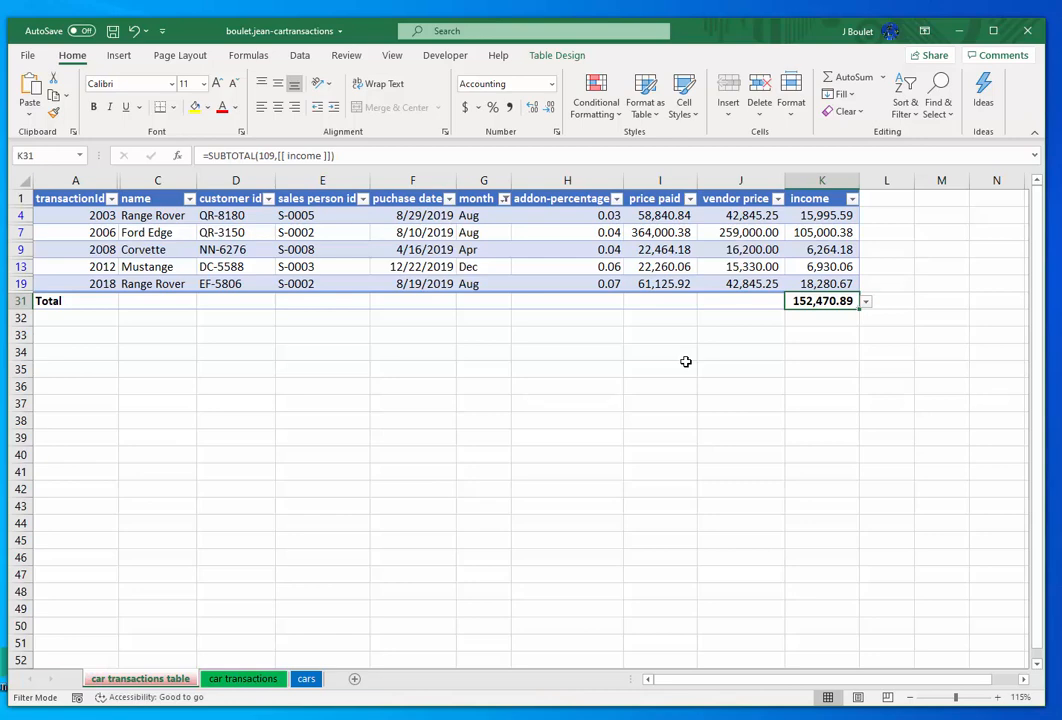
- Review the monthly summary on the car transactions sheet and select its month, Count and Income data in M2:O13
{"action": "key", "text": "ctrl+Page_Down"}
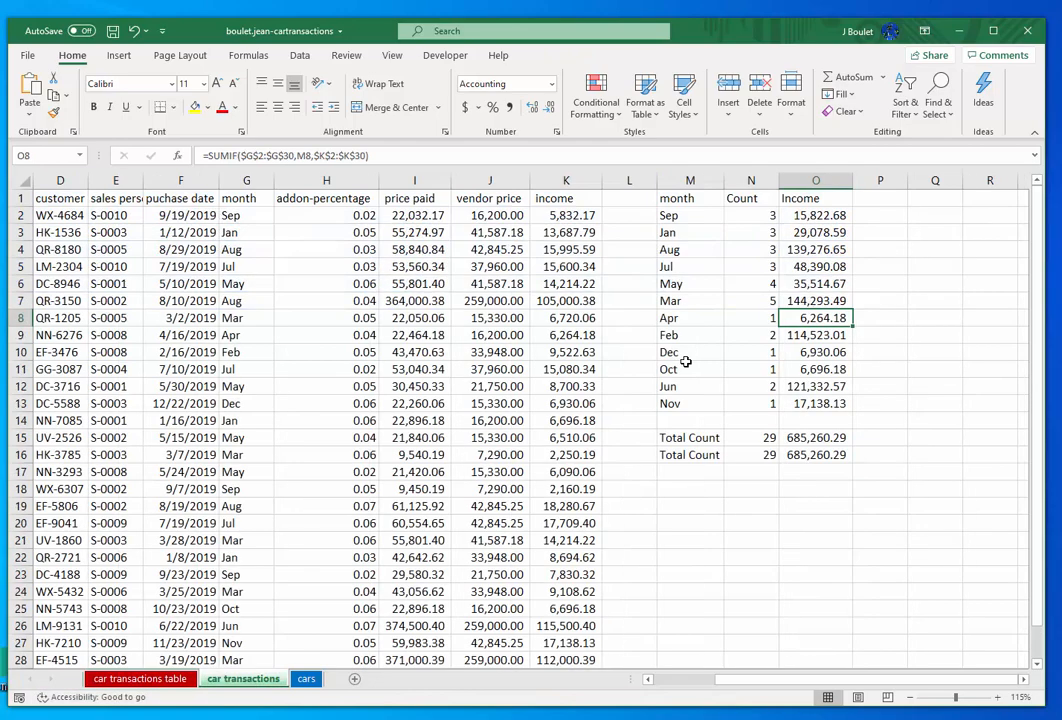
{"action": "key", "text": "Left"}
{"action": "key", "text": "ctrl+Up"}
{"action": "key", "text": "Down"}
{"action": "key", "text": "Down"}
{"action": "key", "text": "Up"}
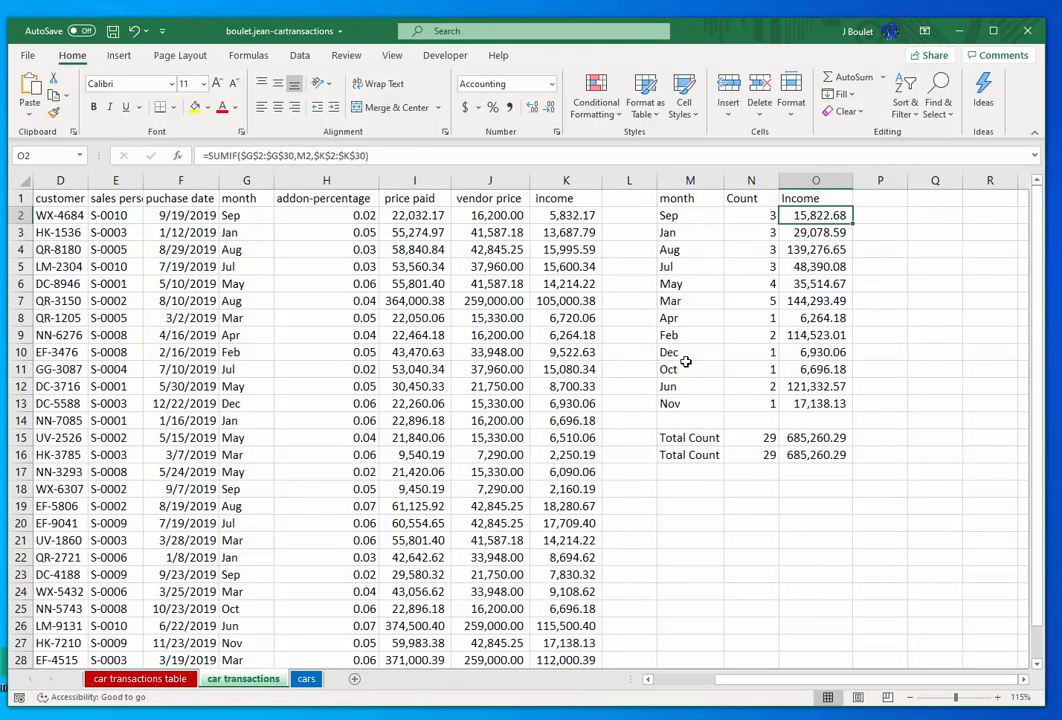
{"action": "key", "text": "Down"}
{"action": "key", "text": "Up"}
{"action": "key", "text": "Left"}
{"action": "key", "text": "Left"}
{"action": "key", "text": "shift+Right"}
{"action": "key", "text": "shift+Right"}
{"action": "key", "text": "shift+Down"}
{"action": "key", "text": "shift+Down"}
{"action": "key", "text": "shift+Down"}
{"action": "key", "text": "shift+Down"}
{"action": "key", "text": "shift+Down"}
{"action": "key", "text": "shift+Down"}
{"action": "key", "text": "shift+Down"}
{"action": "key", "text": "shift+Down"}
{"action": "key", "text": "shift+Down"}
{"action": "key", "text": "shift+Down"}
{"action": "key", "text": "shift+Down"}
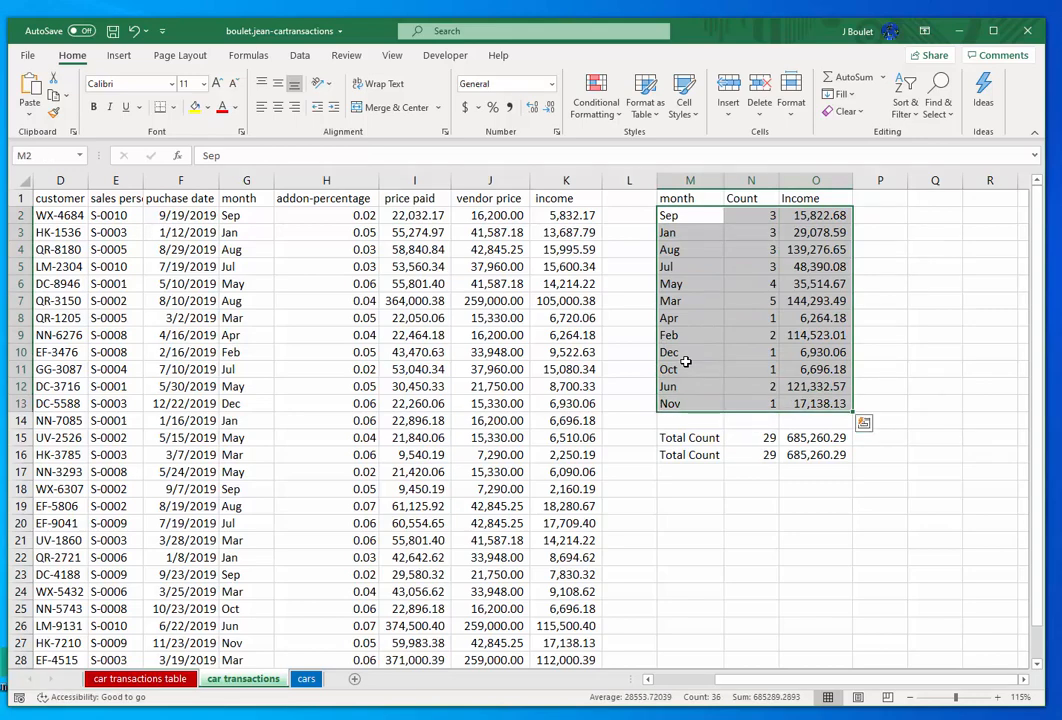
- Return to the car transactions table sheet and check the formula of the income total in K31
{"action": "key", "text": "ctrl+Page_Up"}
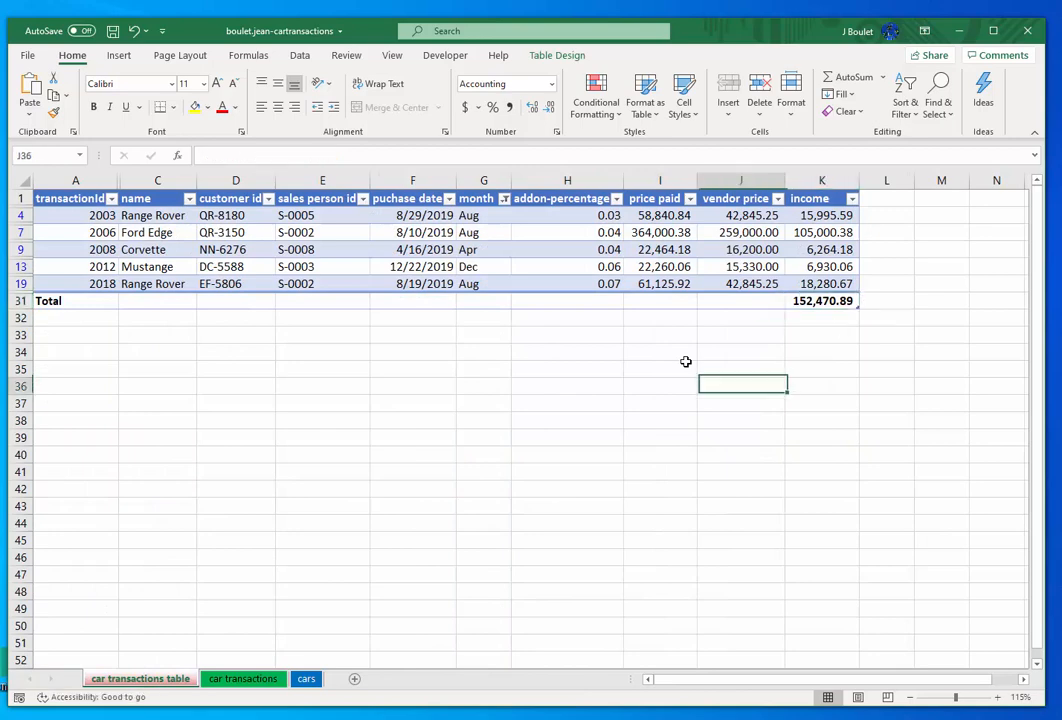
{"action": "key", "text": "Right"}
{"action": "key", "text": "ctrl+Up"}
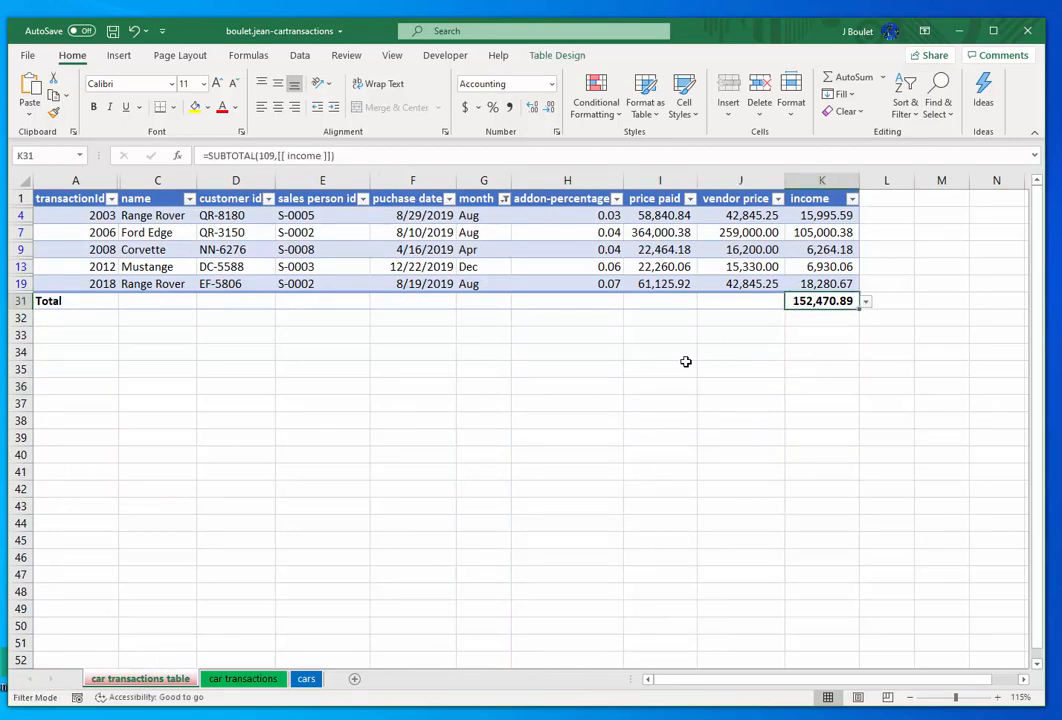
{"action": "left_click", "coordinate": [702, 367]}
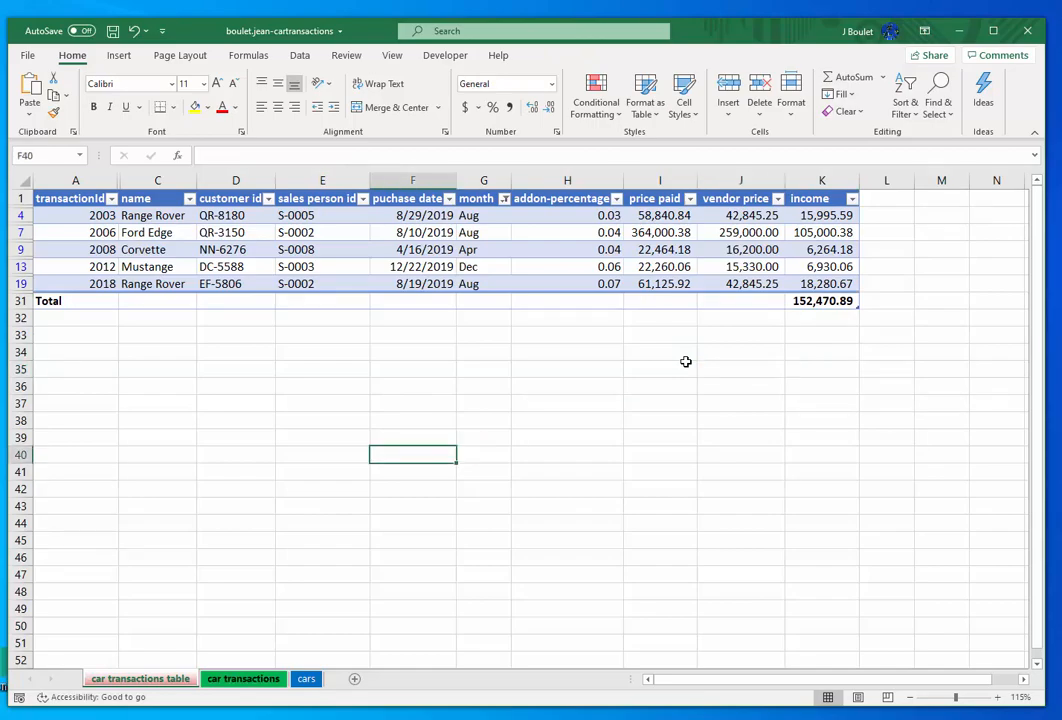
- Look through the car transactions and cars sheets and return to the filtered car transactions table sheet
{"action": "key", "text": "ctrl+Page_Down"}
{"action": "key", "text": "ctrl+Page_Down"}
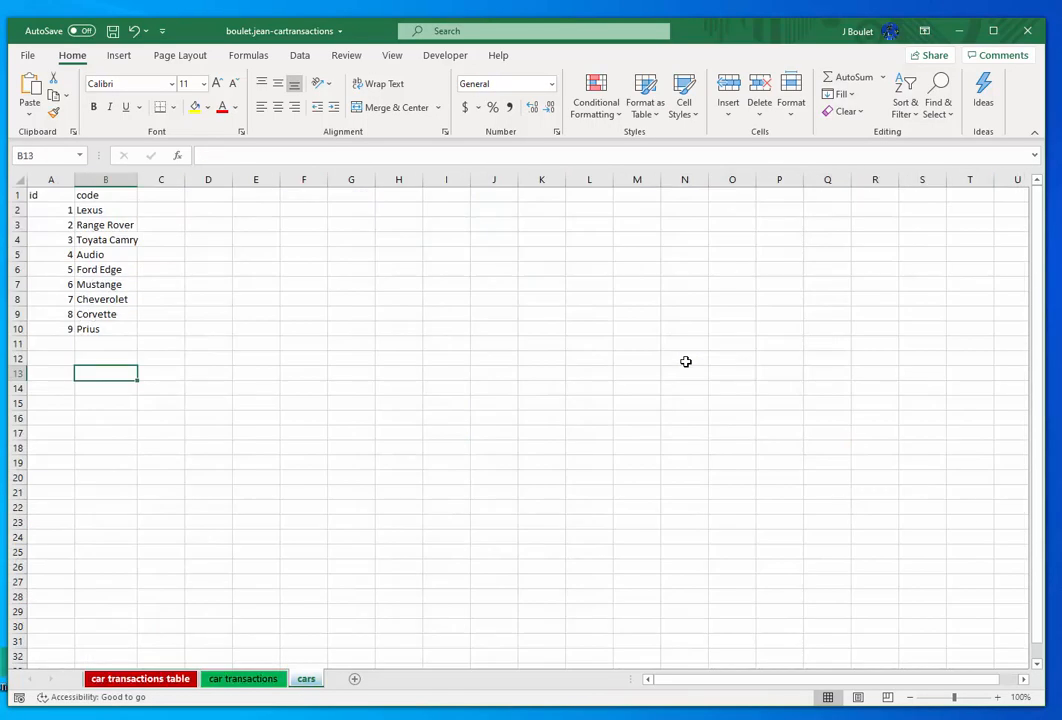
{"action": "key", "text": "ctrl+Page_Up"}
{"action": "key", "text": "ctrl+Page_Up"}
{"action": "key", "text": "ctrl+Page_Down"}
{"action": "key", "text": "ctrl+Page_Up"}
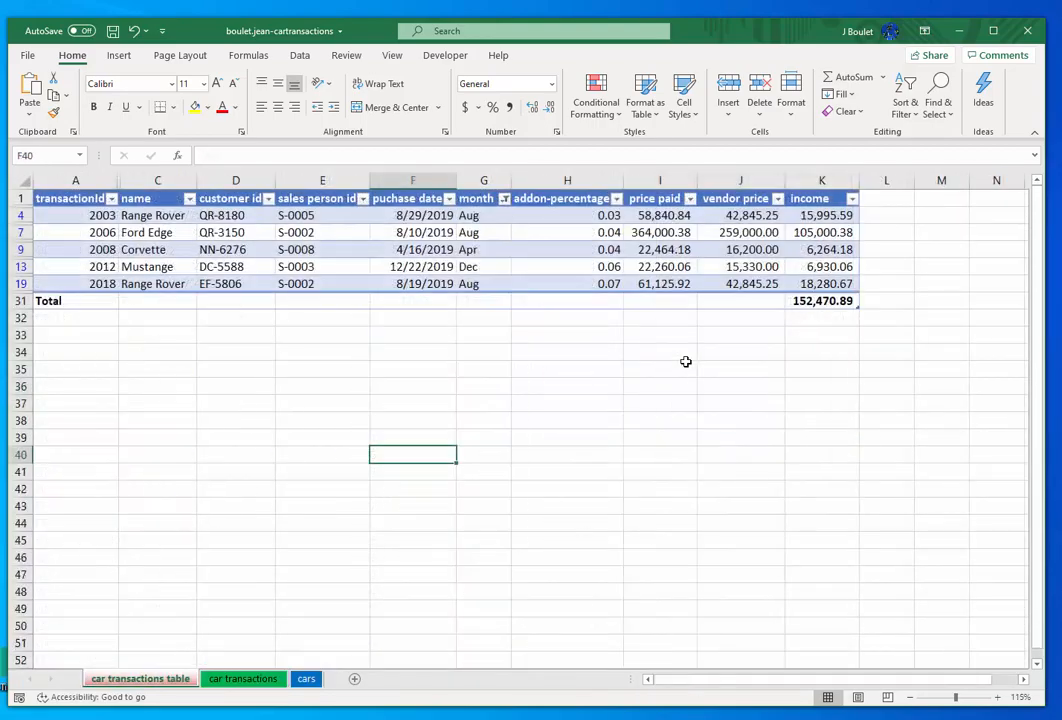
{"action": "key", "text": "ctrl+Page_Down"}
{"action": "key", "text": "ctrl+Page_Down"}
{"action": "key", "text": "ctrl+Page_Up"}
{"action": "key", "text": "ctrl+Page_Up"}
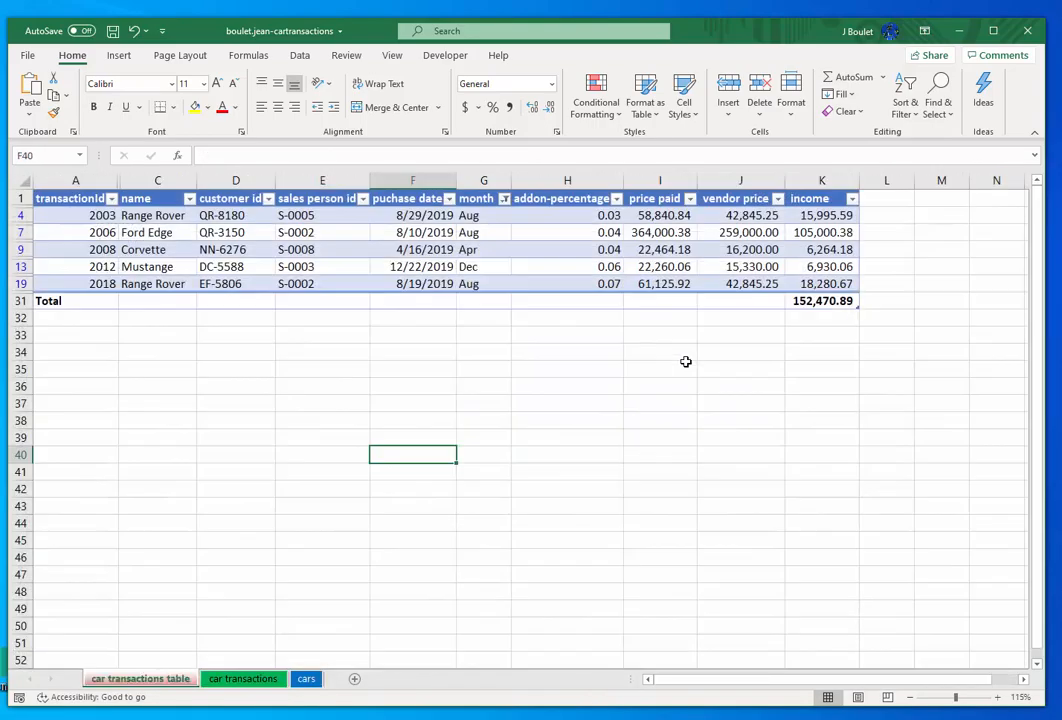